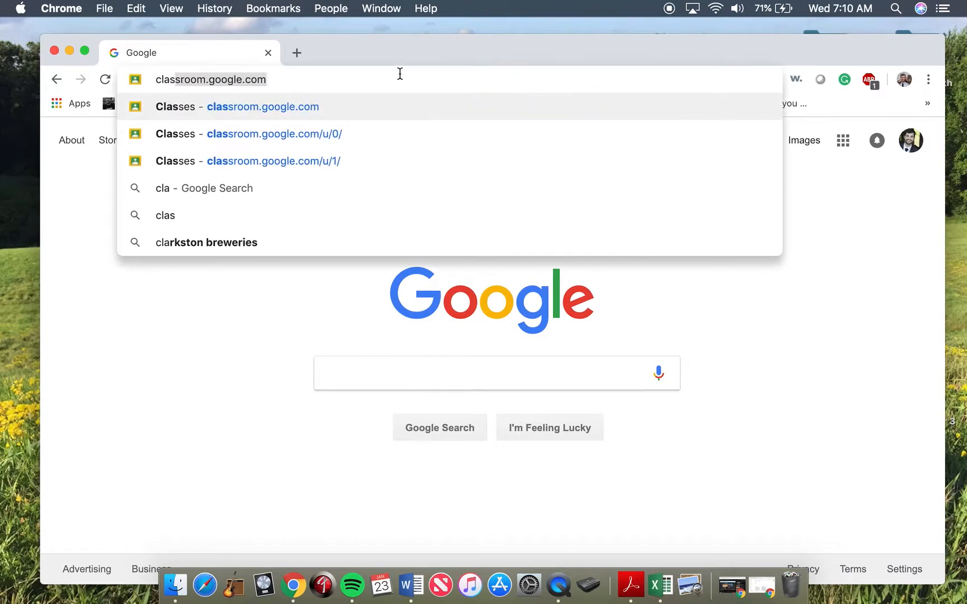
# Step: Open the 7th Grade Woodwinds class in Google Classroom under the second Google account
pyautogui.press('Return')
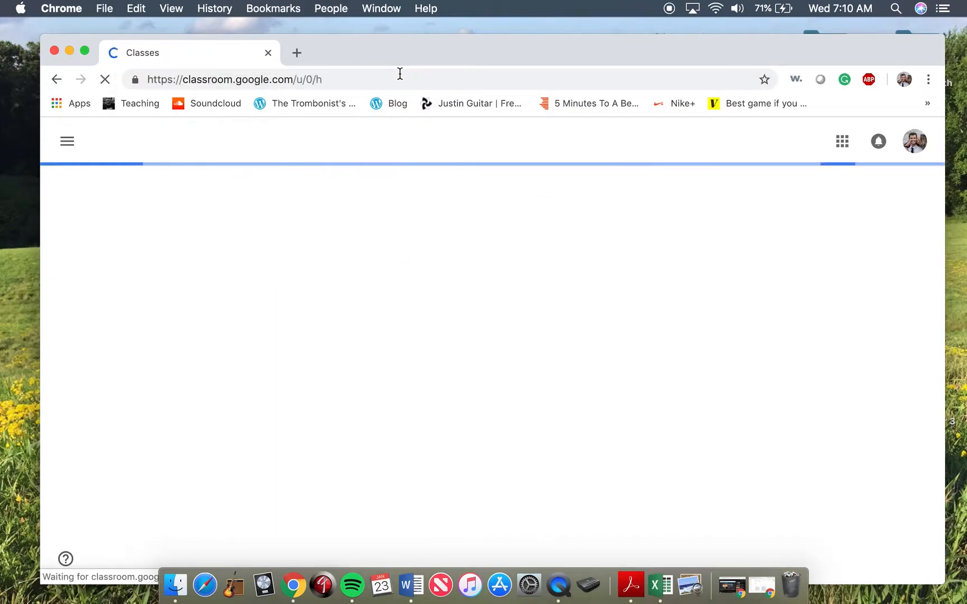
pyautogui.click(915, 141)
pyautogui.click(832, 301)
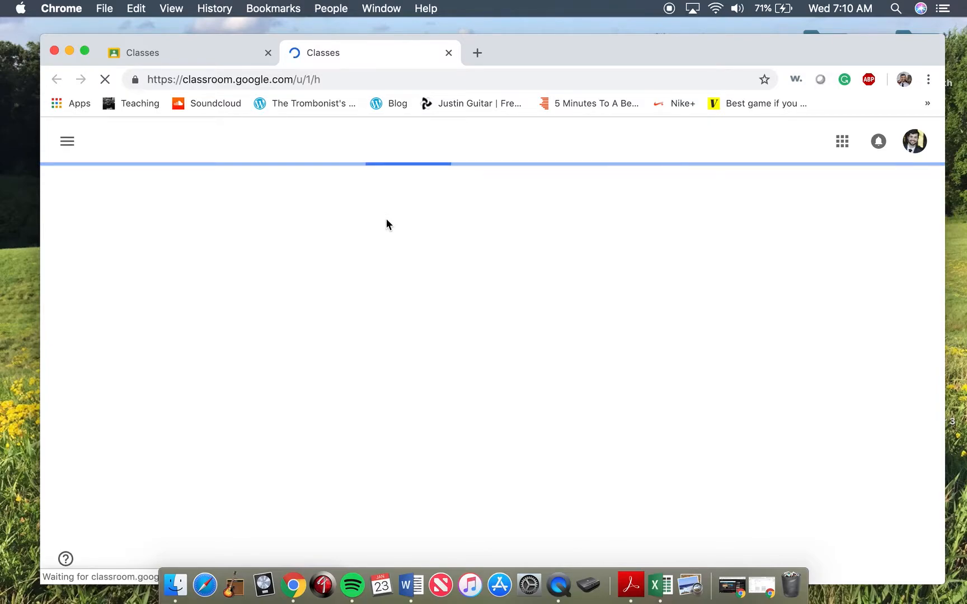
pyautogui.scroll(-5, 488, 337)
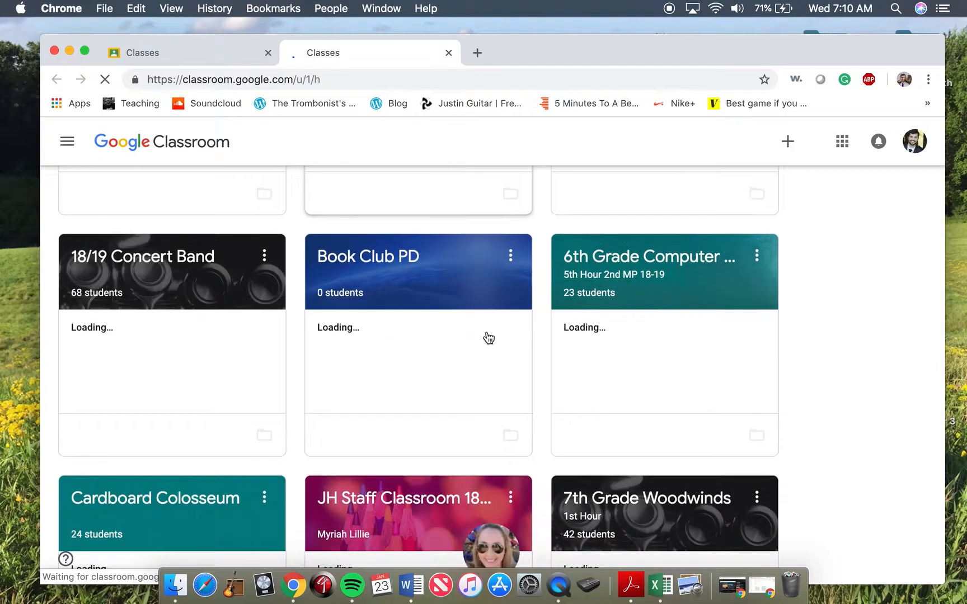
pyautogui.click(621, 402)
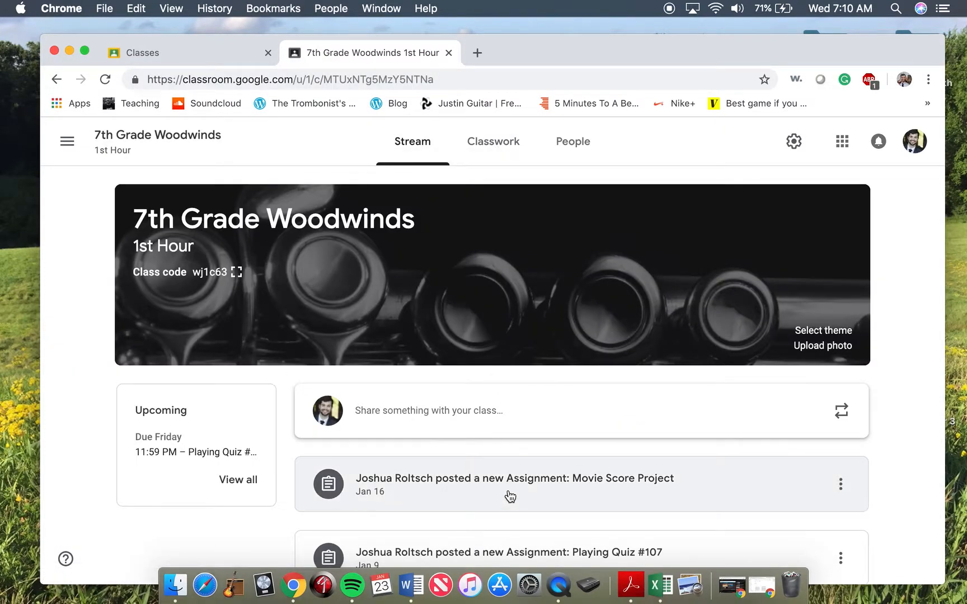
# Step: Open the instructions of the Movie Score Project assignment and download the attached Video#1 (GB Project).mp4
pyautogui.click(510, 497)
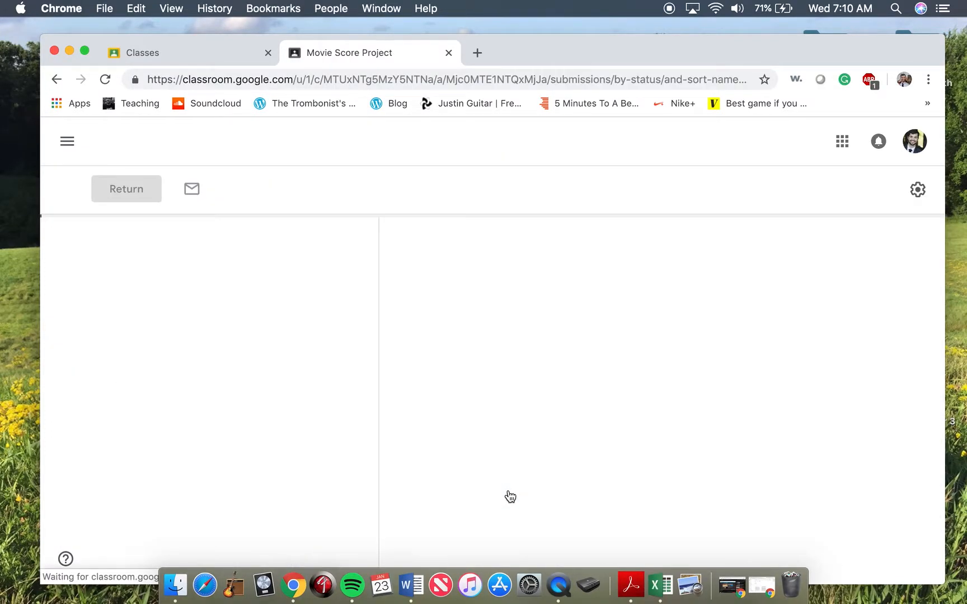
pyautogui.click(420, 156)
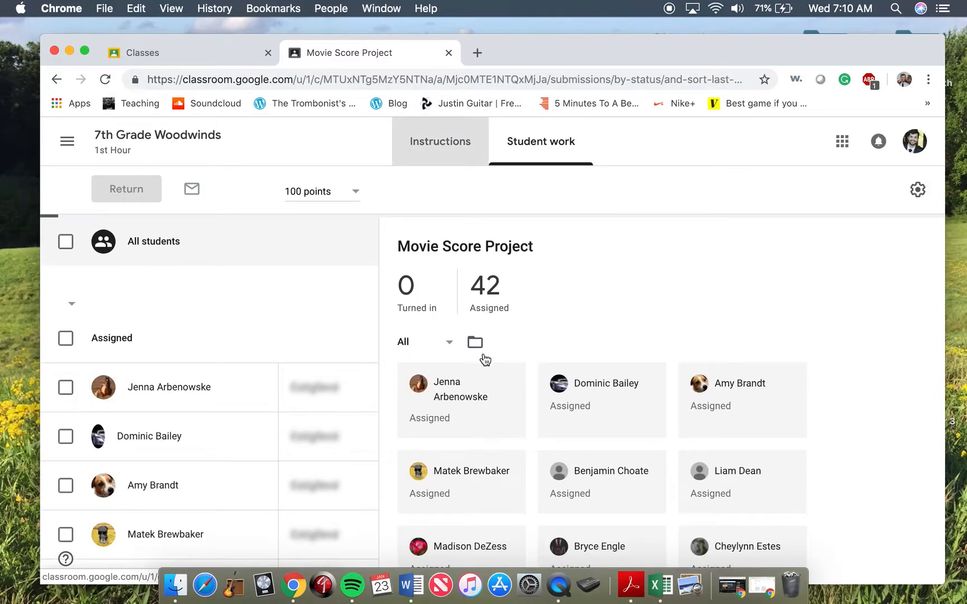
pyautogui.scroll(-1, 471, 389)
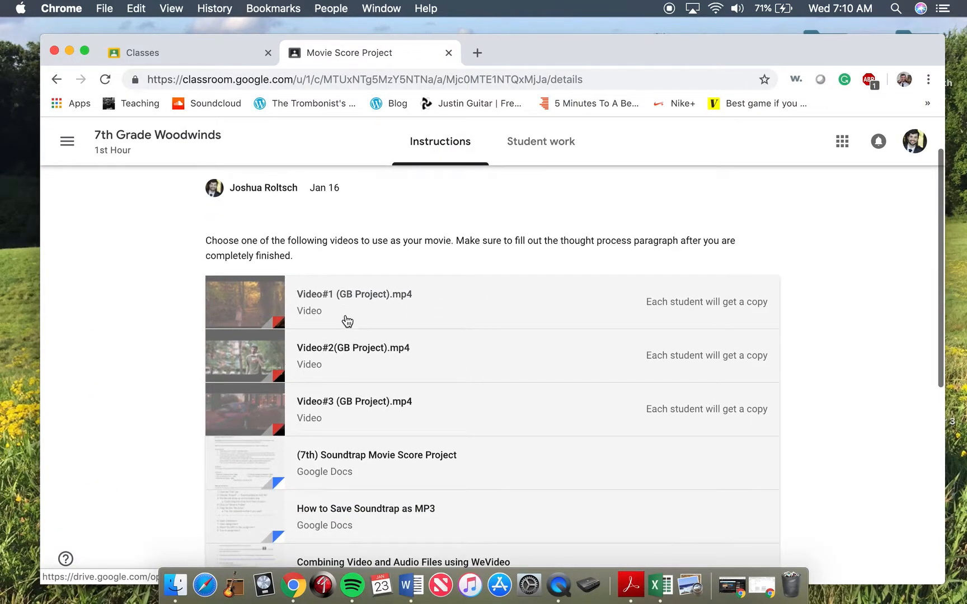
pyautogui.click(390, 298)
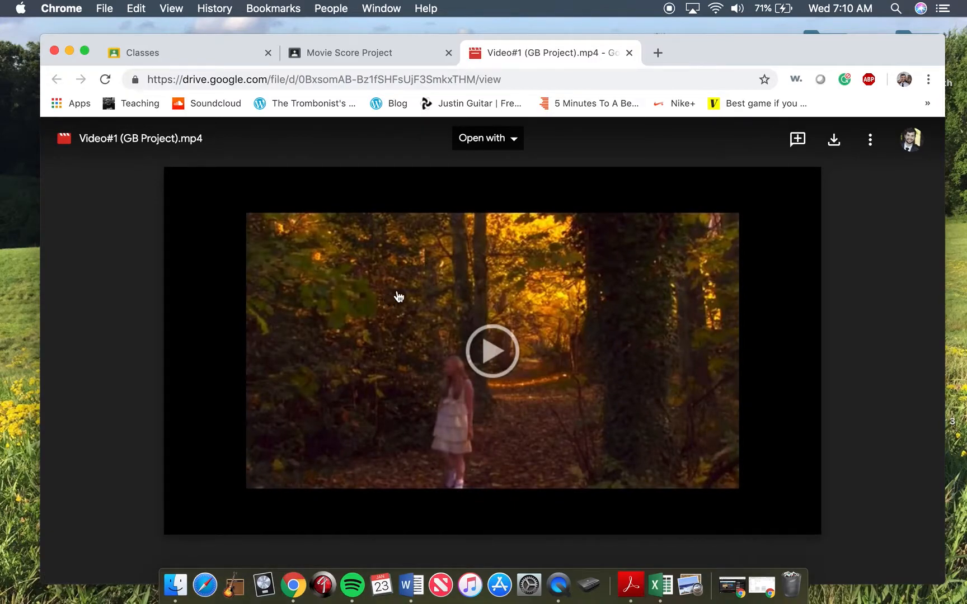
pyautogui.click(834, 140)
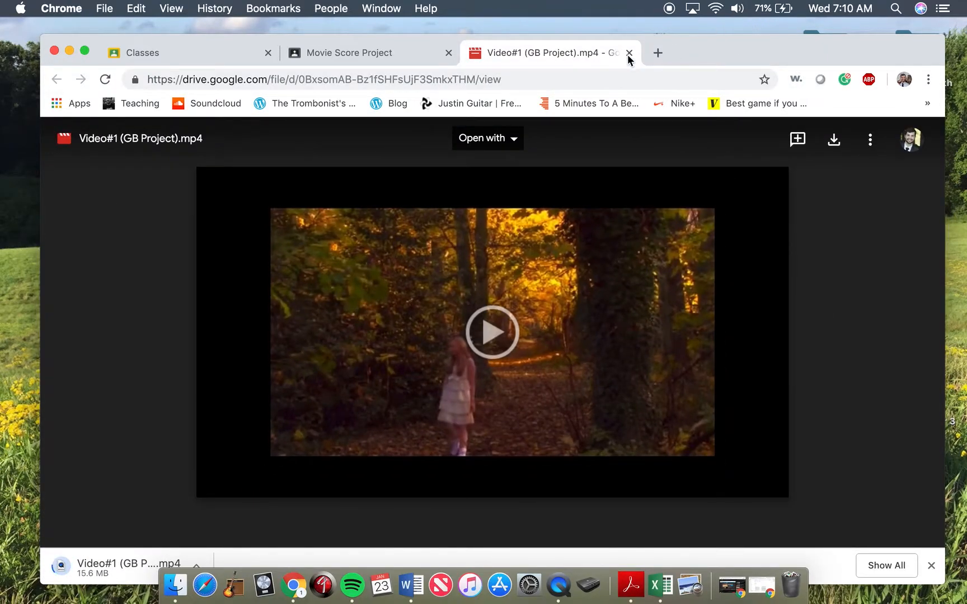
# Step: Go to wevideo.com in the first browser tab and sign in with the second listed Google account
pyautogui.click(213, 49)
pyautogui.click(286, 79)
pyautogui.write('wevi')
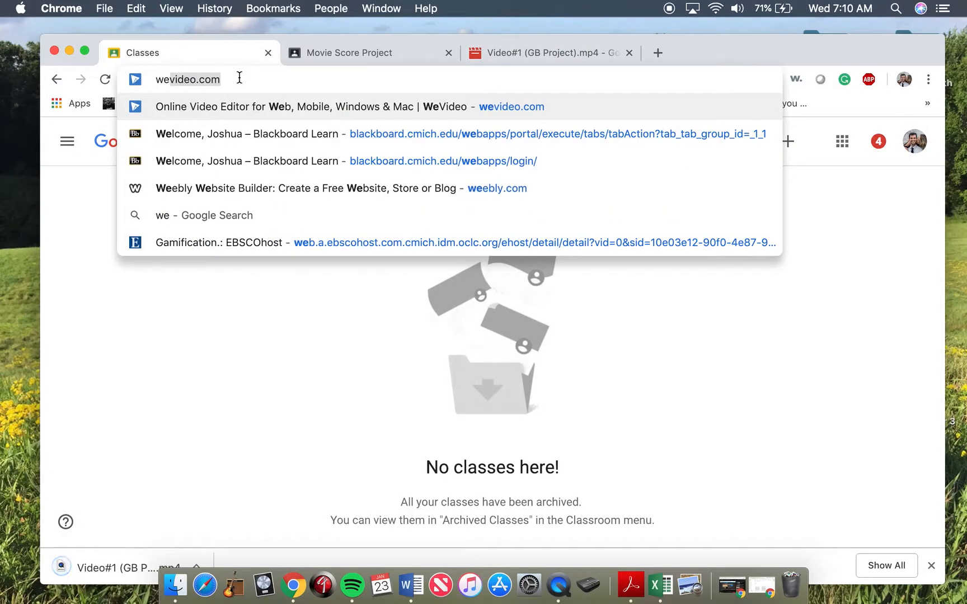
pyautogui.write('de')
pyautogui.press('Return')
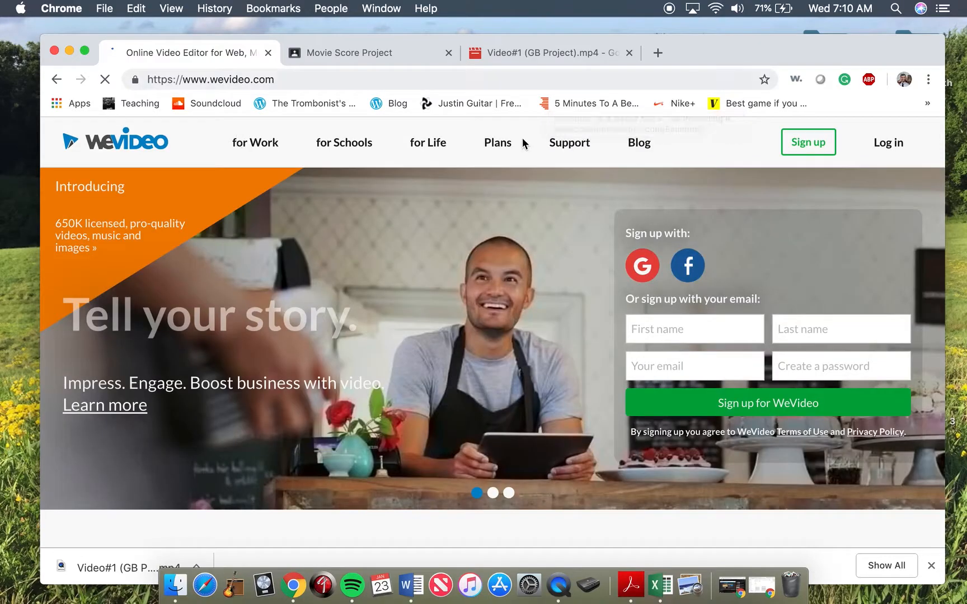
pyautogui.click(648, 274)
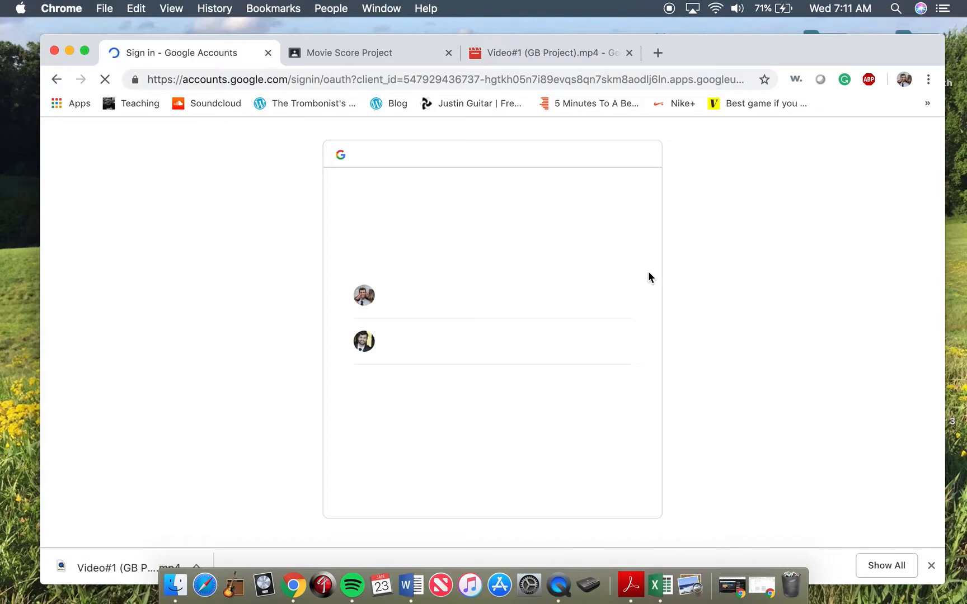
pyautogui.click(511, 344)
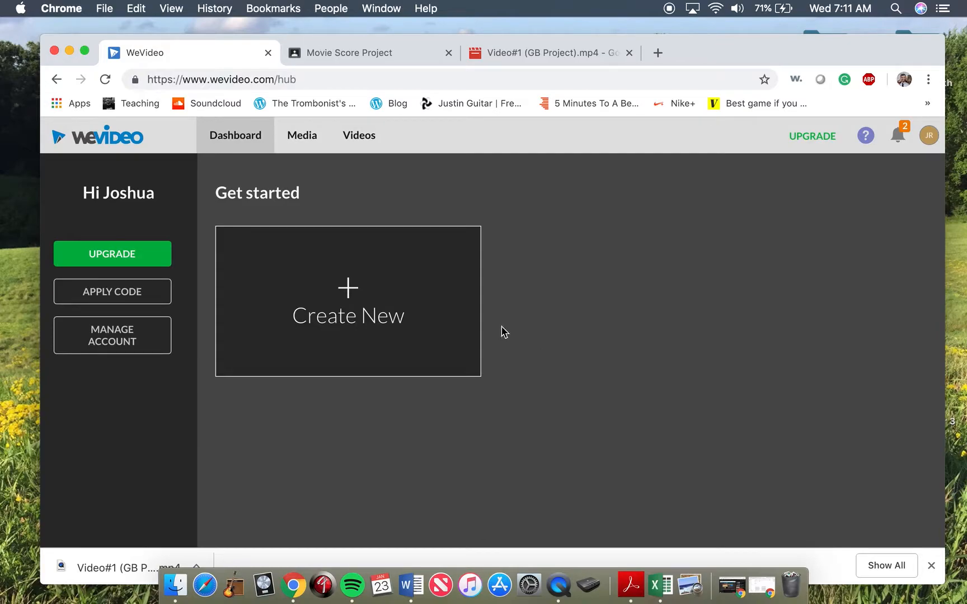
# Step: Create a new WeVideo project and look over the editor and its timeline tracks
pyautogui.click(371, 306)
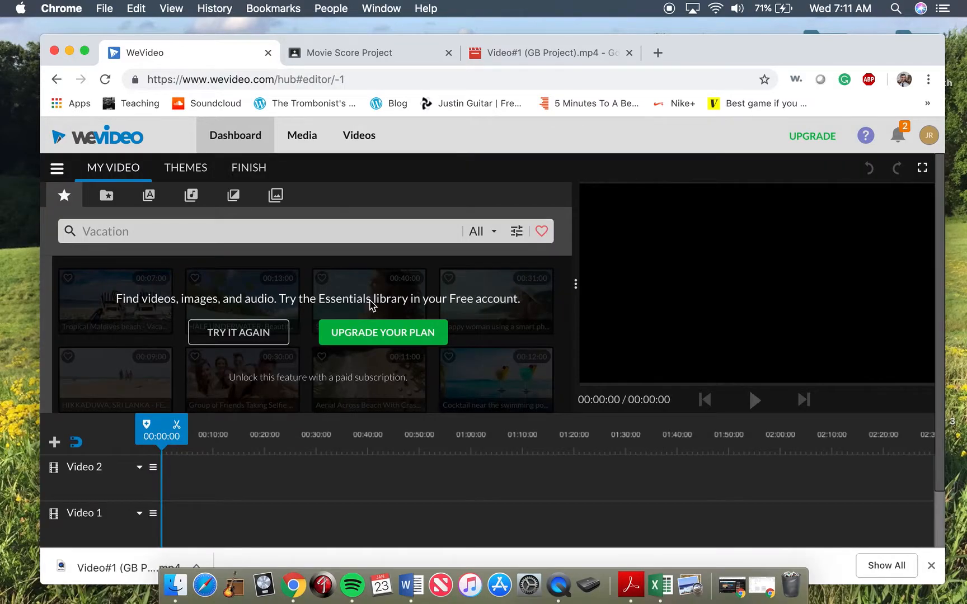
pyautogui.scroll(-2, 339, 502)
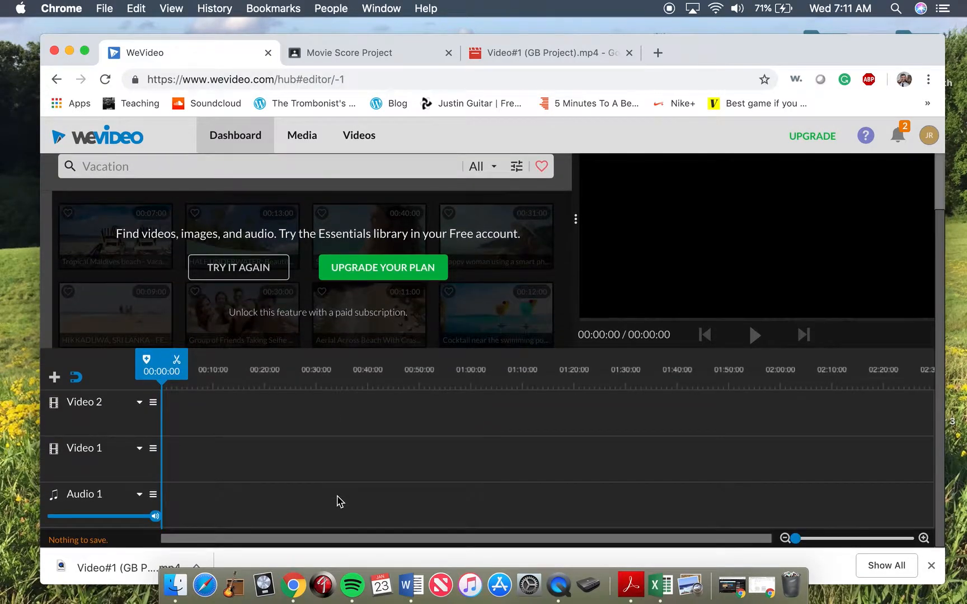
pyautogui.scroll(2, 339, 502)
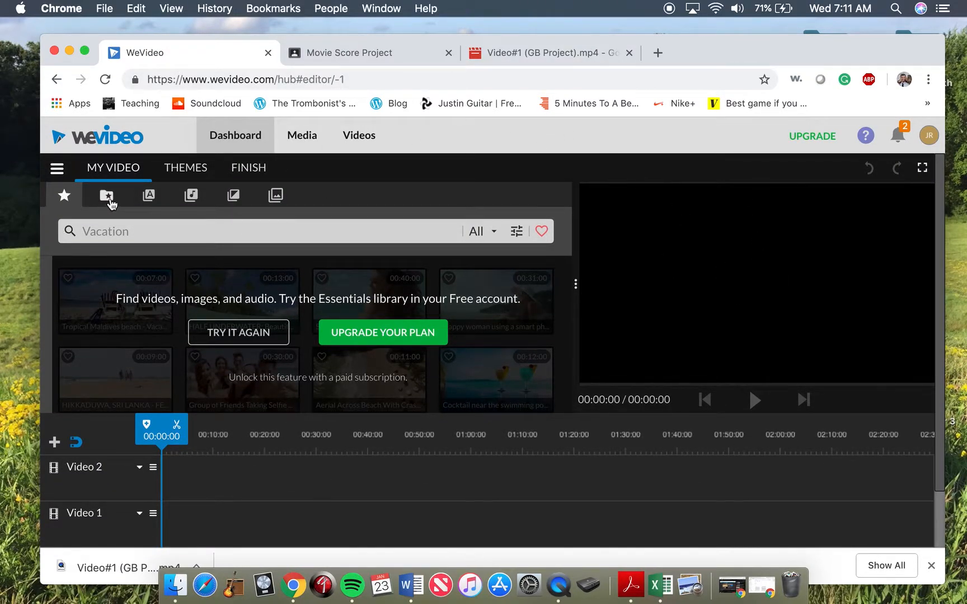
pyautogui.scroll(-2, 329, 486)
pyautogui.scroll(2, 249, 355)
# Step: Import Video#1 (GB Project) (2).mp4 from the Downloads folder into the project's My media
pyautogui.click(107, 197)
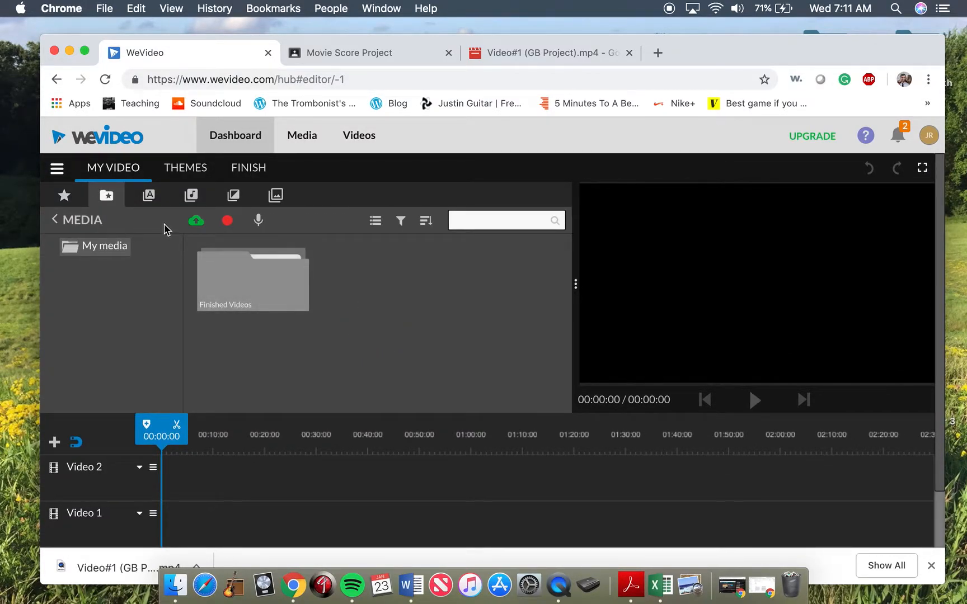
pyautogui.click(199, 226)
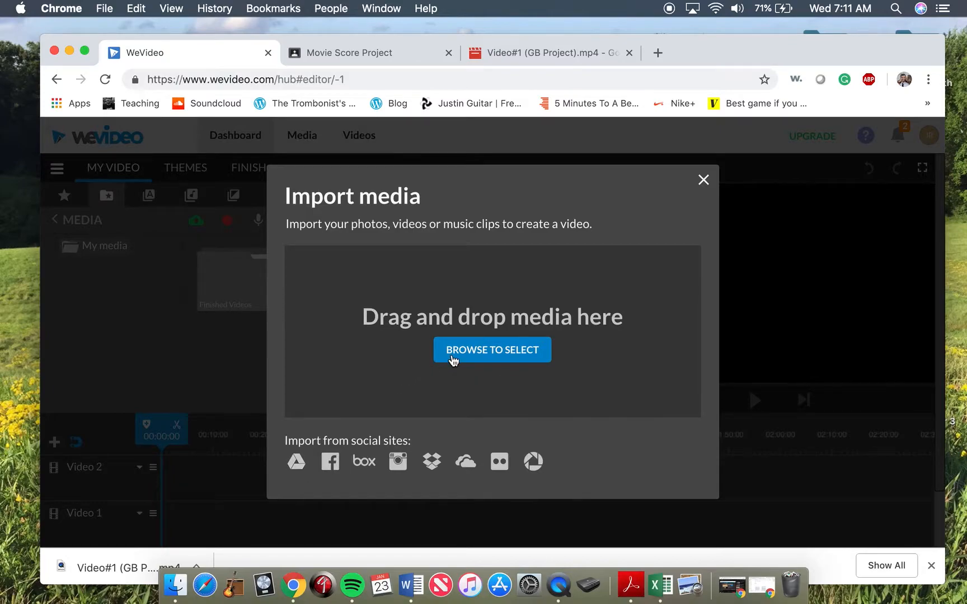
pyautogui.click(448, 348)
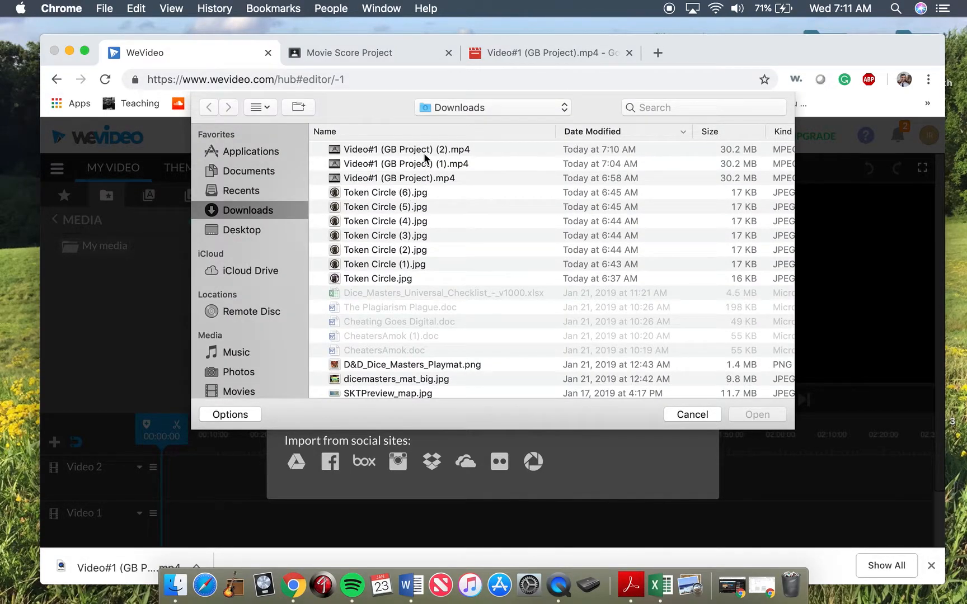
pyautogui.doubleClick(428, 146)
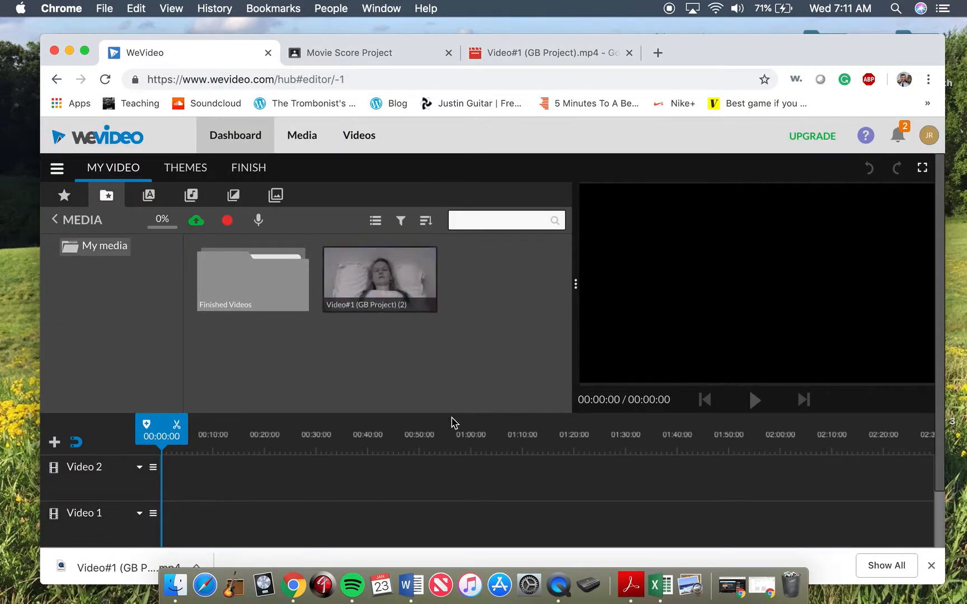
# Step: Place the Video#1 (GB Project) (2) clip at the start of the Video 2 track
pyautogui.click(402, 287)
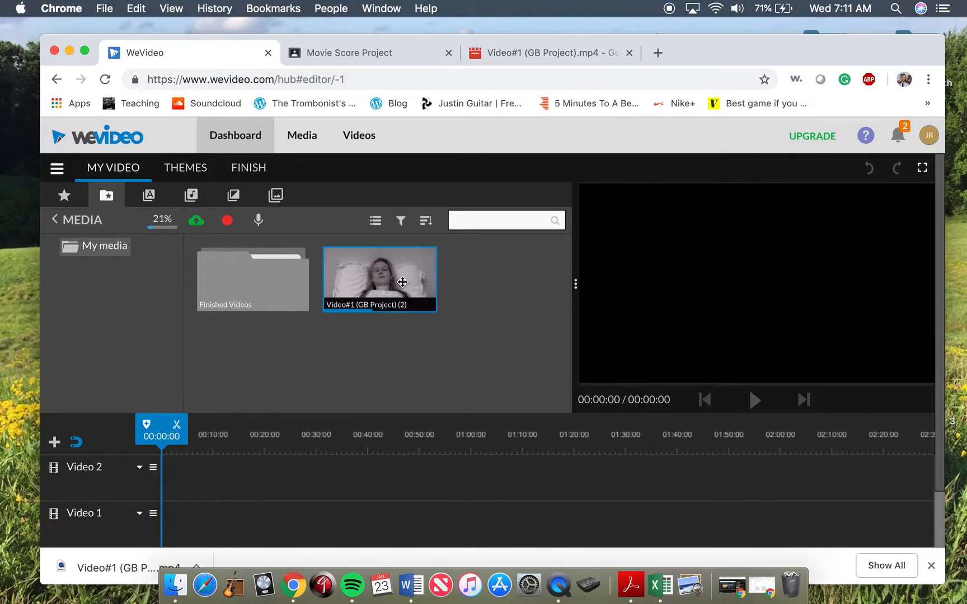
pyautogui.scroll(-3, 202, 487)
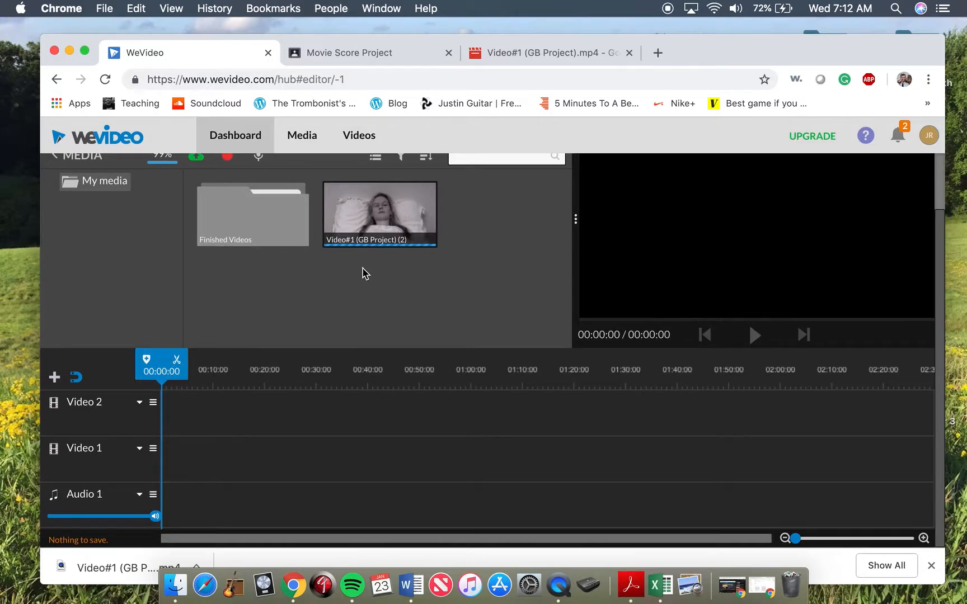
pyautogui.moveTo(403, 239); pyautogui.dragTo(198, 397)
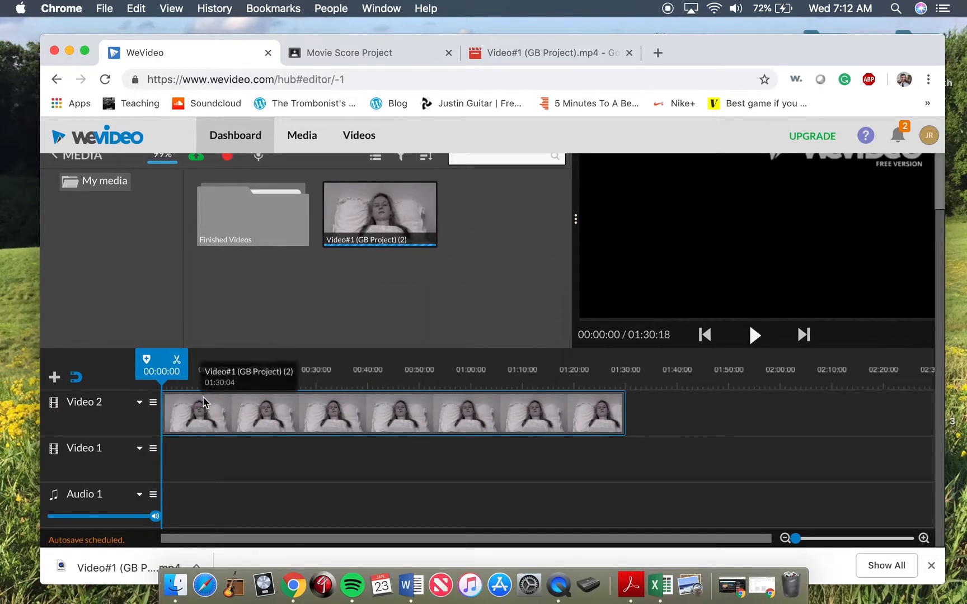
# Step: Mute the Video 2 track on the timeline
pyautogui.click(139, 404)
pyautogui.click(141, 406)
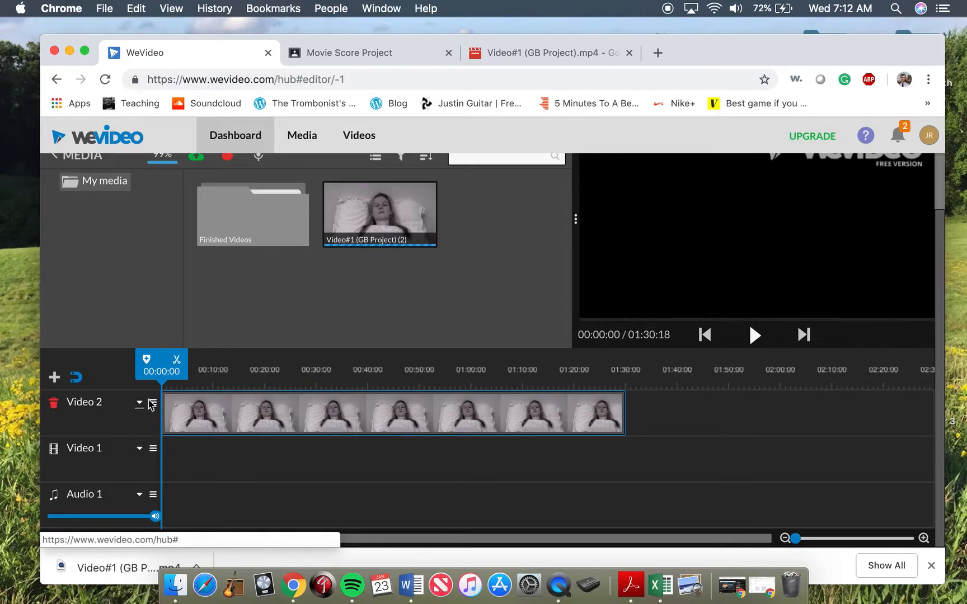
pyautogui.click(153, 406)
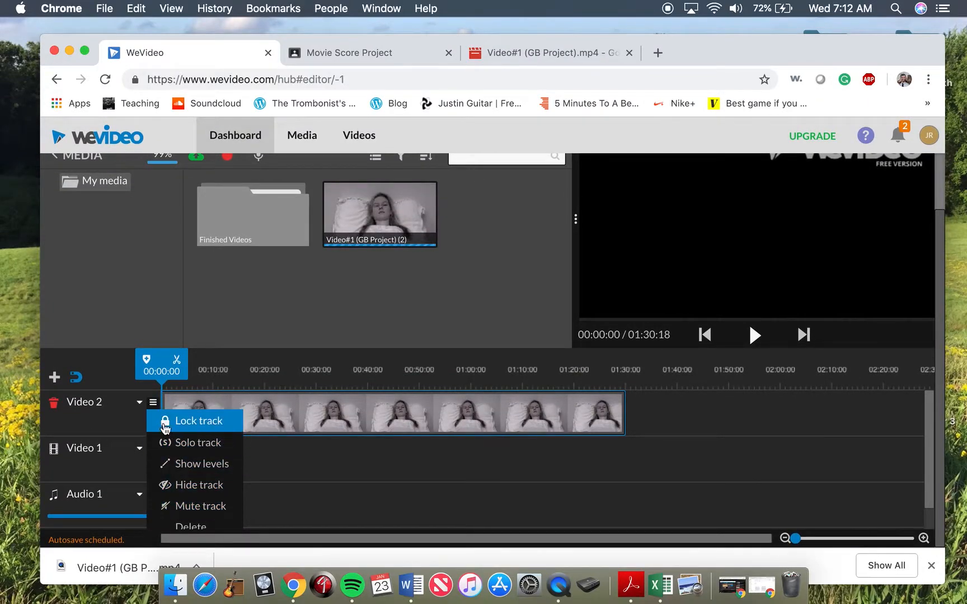
pyautogui.click(211, 507)
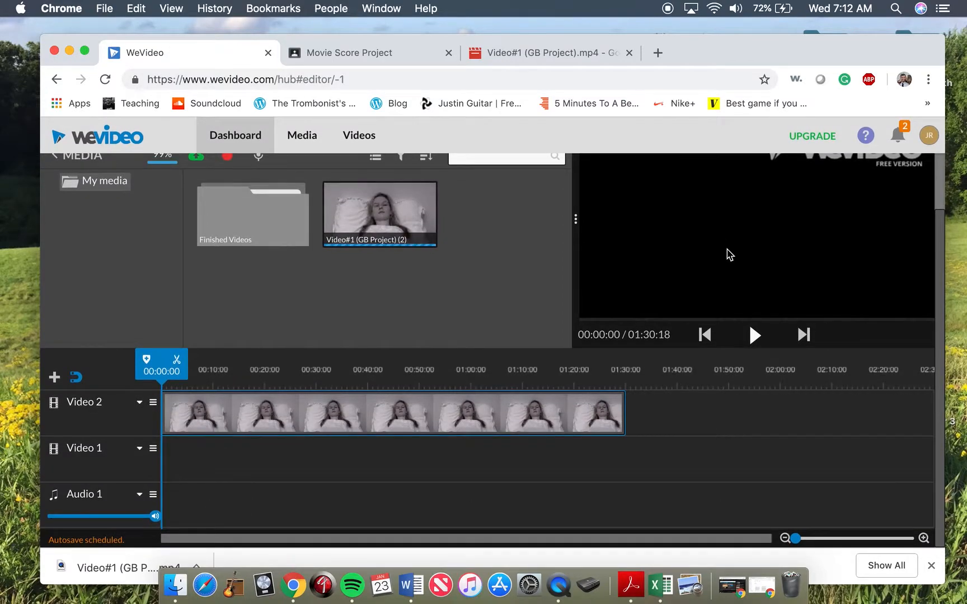
# Step: Raise the computer's volume and play the first few seconds of the muted video, pausing at about 5 seconds
pyautogui.press('XF86AudioRaiseVolume')
pyautogui.press('XF86AudioRaiseVolume')
pyautogui.press('XF86AudioRaiseVolume')
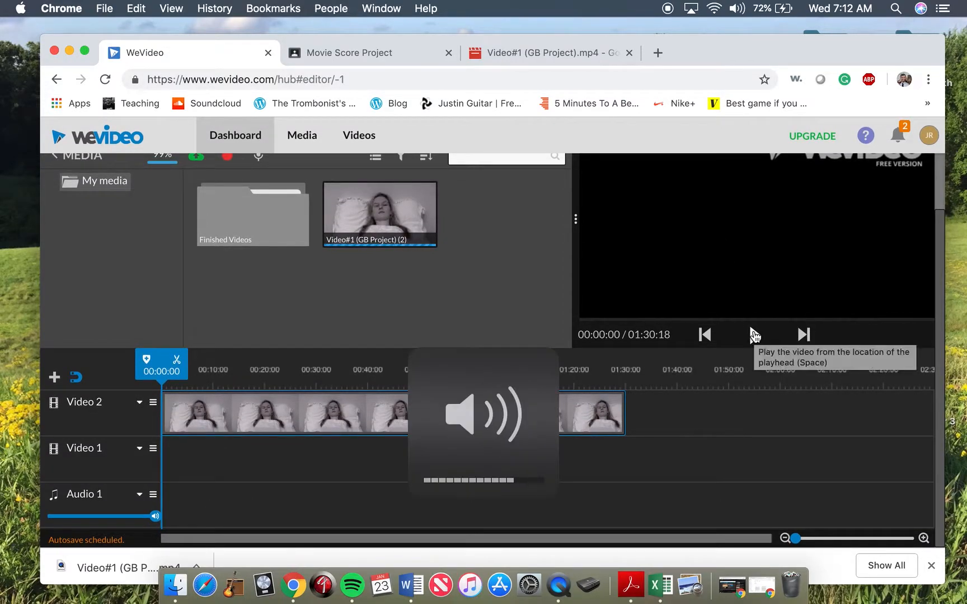
pyautogui.click(754, 335)
pyautogui.scroll(2, 720, 419)
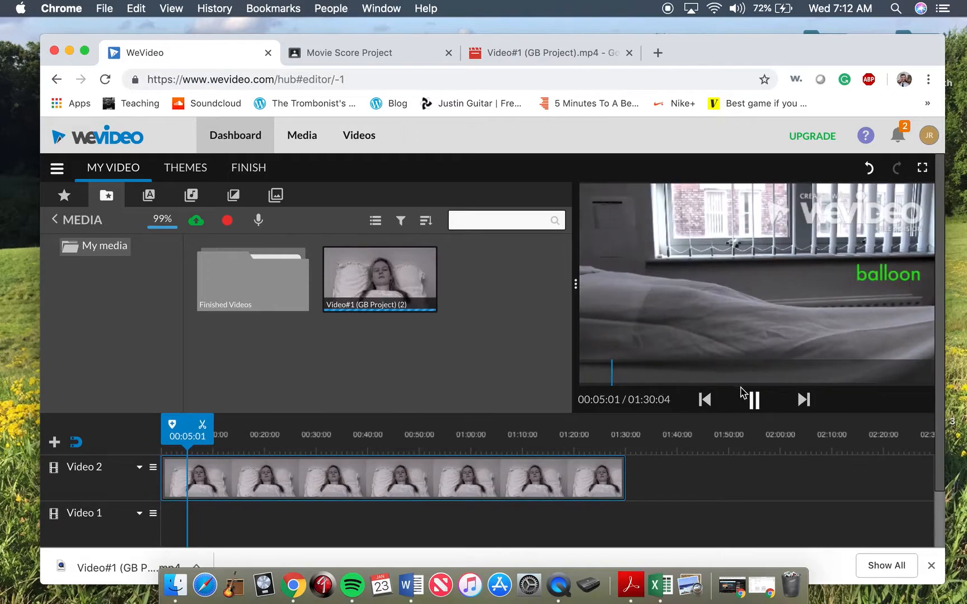
pyautogui.click(755, 401)
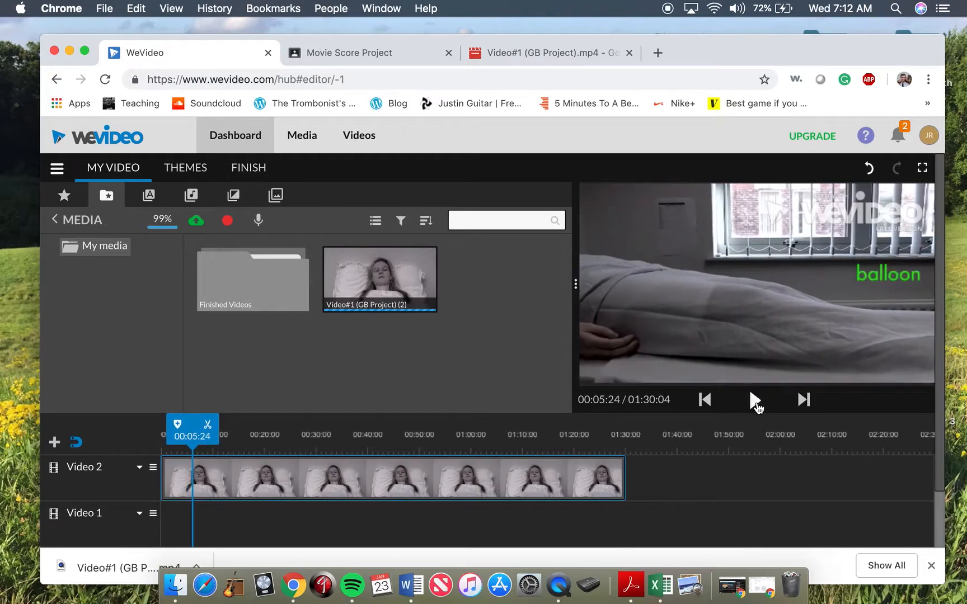
# Step: Unmute the Video 2 track
pyautogui.click(152, 467)
pyautogui.scroll(-1, 176, 495)
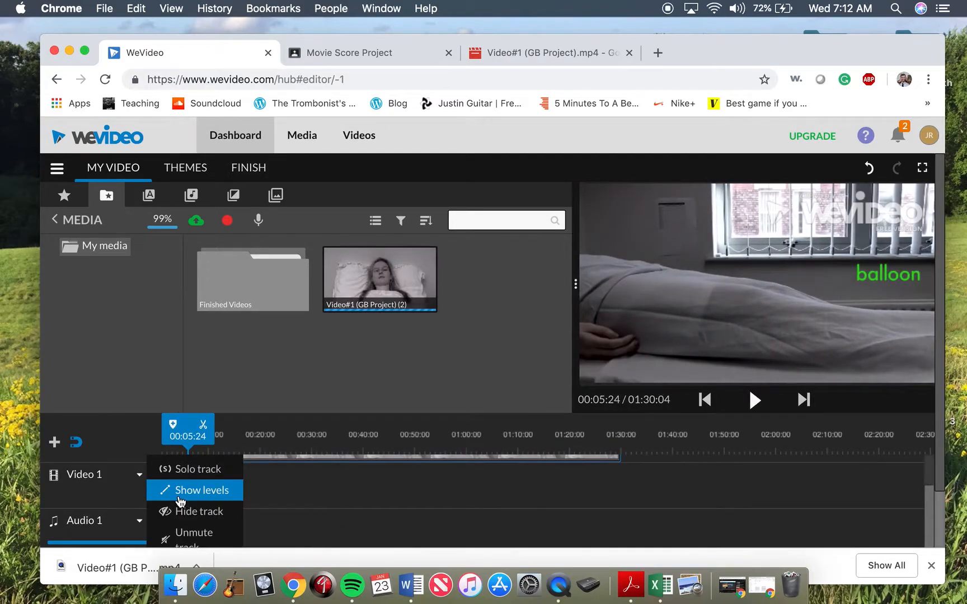
pyautogui.click(190, 538)
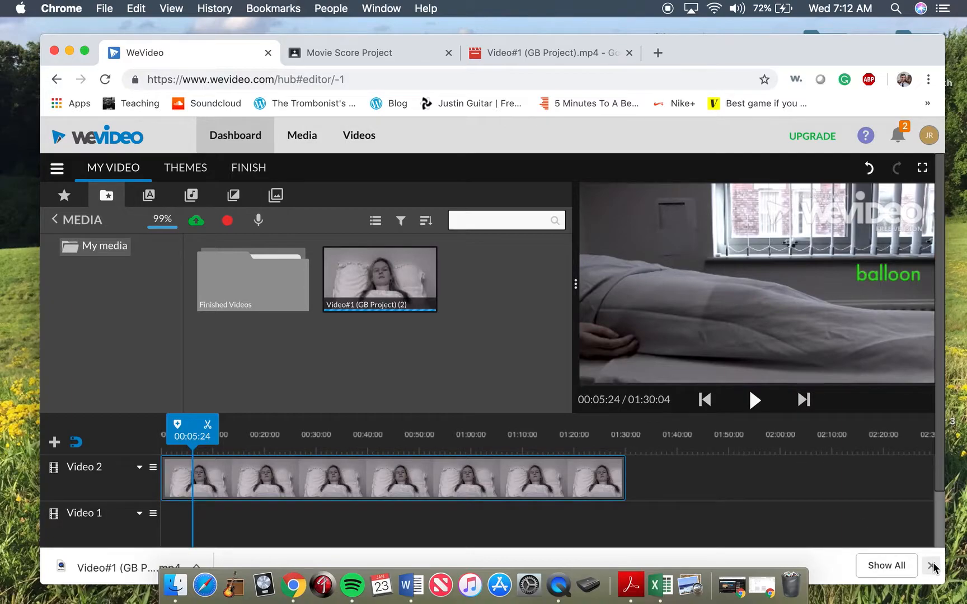
# Step: Dismiss the browser's downloads bar and replay the video from the beginning with sound, pausing at about 7 seconds
pyautogui.click(930, 567)
pyautogui.click(706, 400)
pyautogui.click(752, 402)
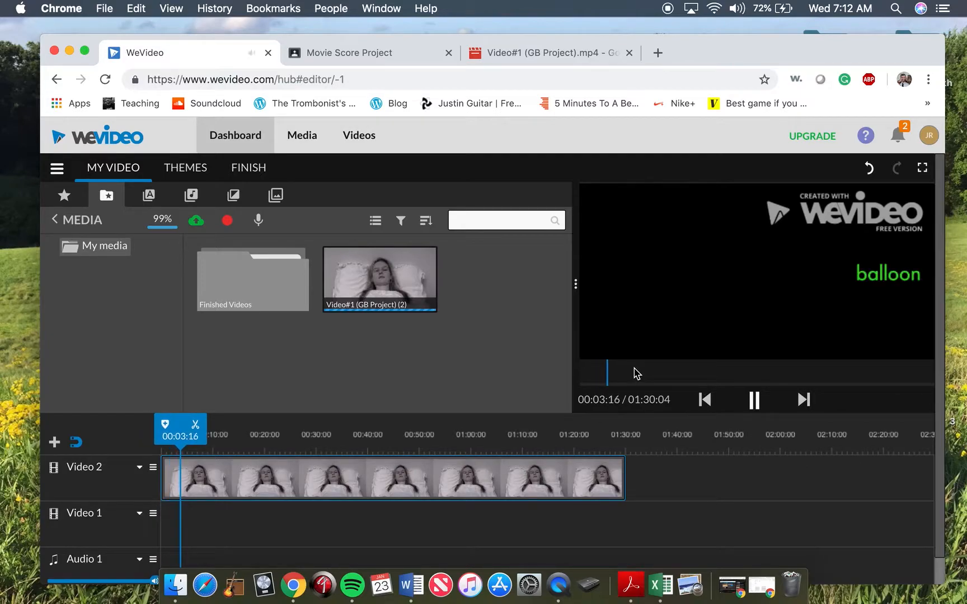
pyautogui.click(755, 401)
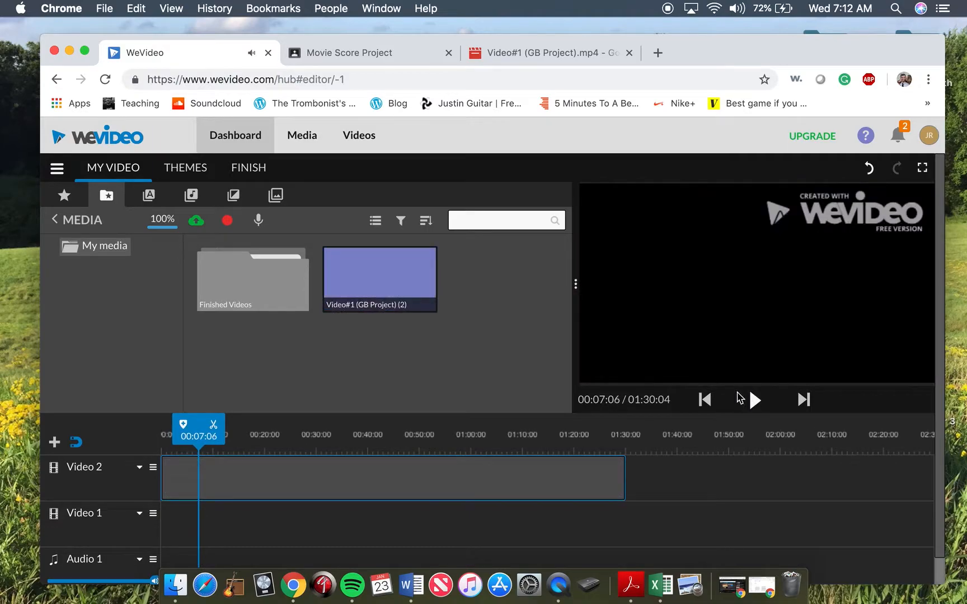
# Step: Mute the Video 2 track again so the clip plays without its original audio
pyautogui.click(153, 470)
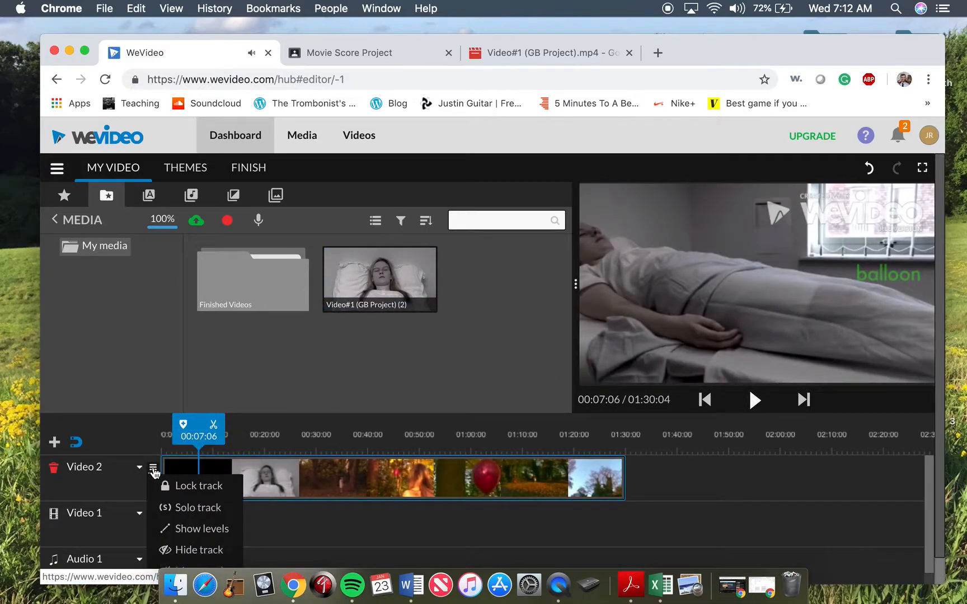
pyautogui.scroll(-2, 195, 551)
pyautogui.click(200, 549)
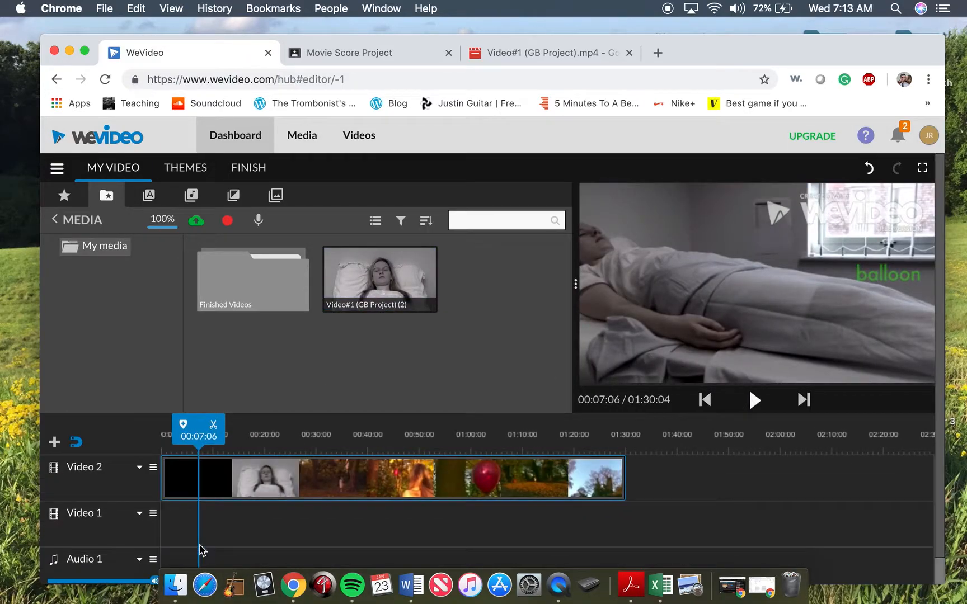
# Step: Import the audio file 01 Old Time Rock and Roll.m4a from the Desktop's Music folder into the project media
pyautogui.scroll(-1, 274, 456)
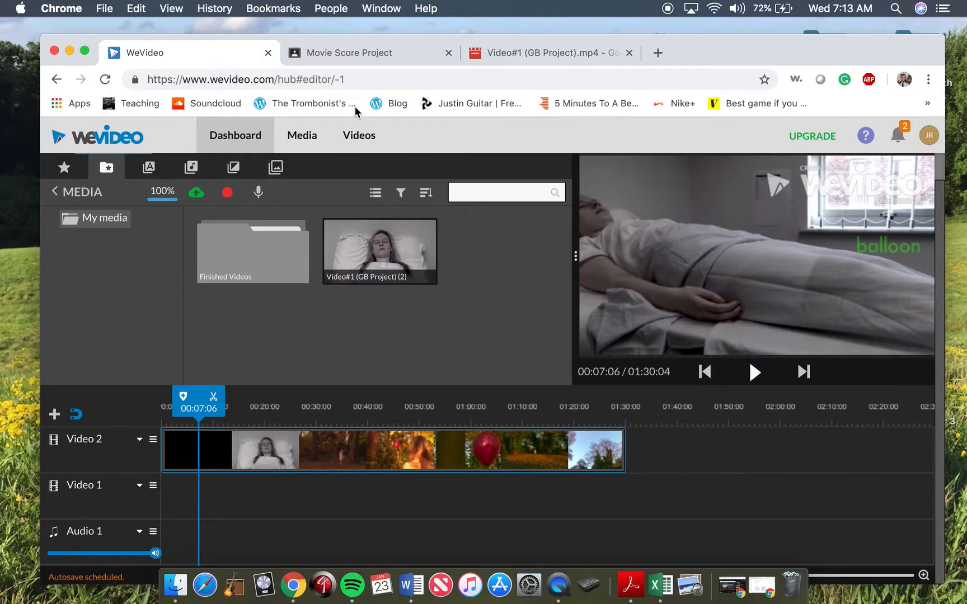
pyautogui.click(203, 194)
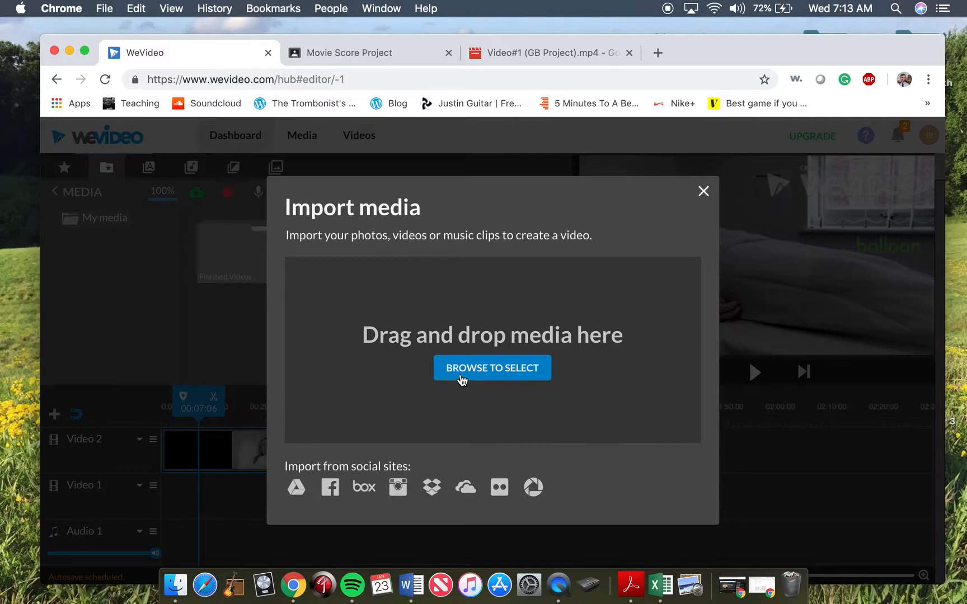
pyautogui.click(461, 379)
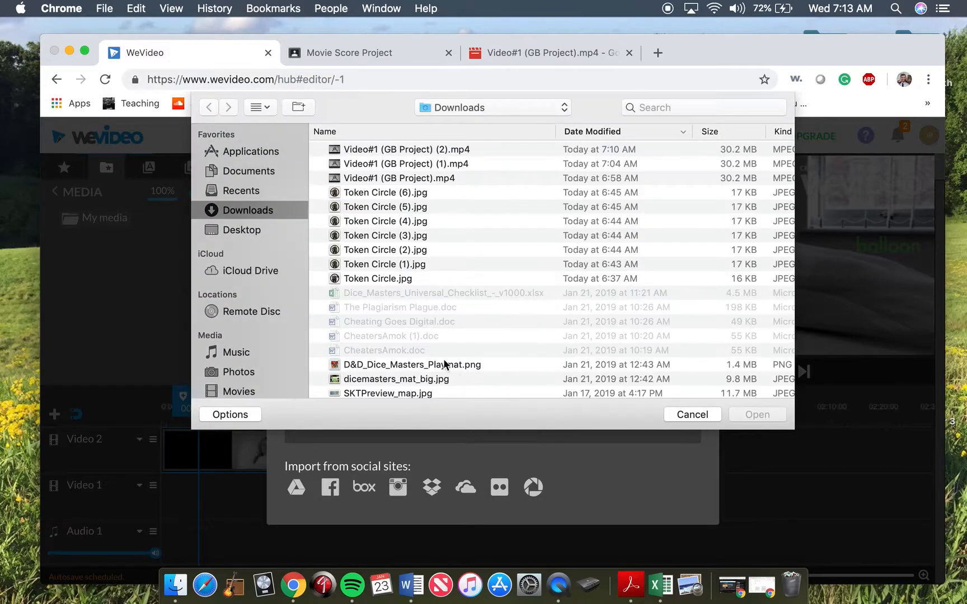
pyautogui.scroll(-1, 498, 274)
pyautogui.scroll(1, 498, 274)
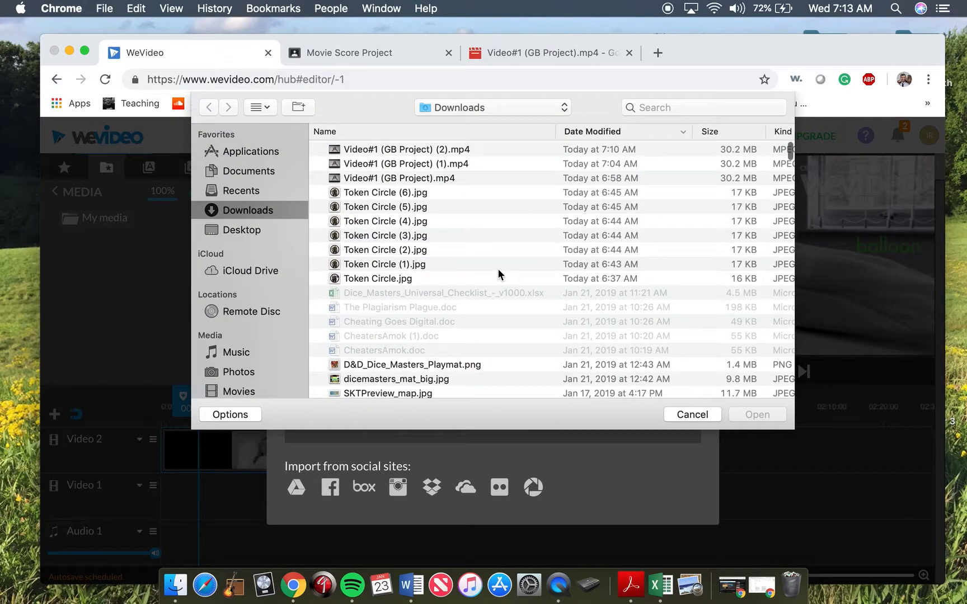
pyautogui.click(246, 352)
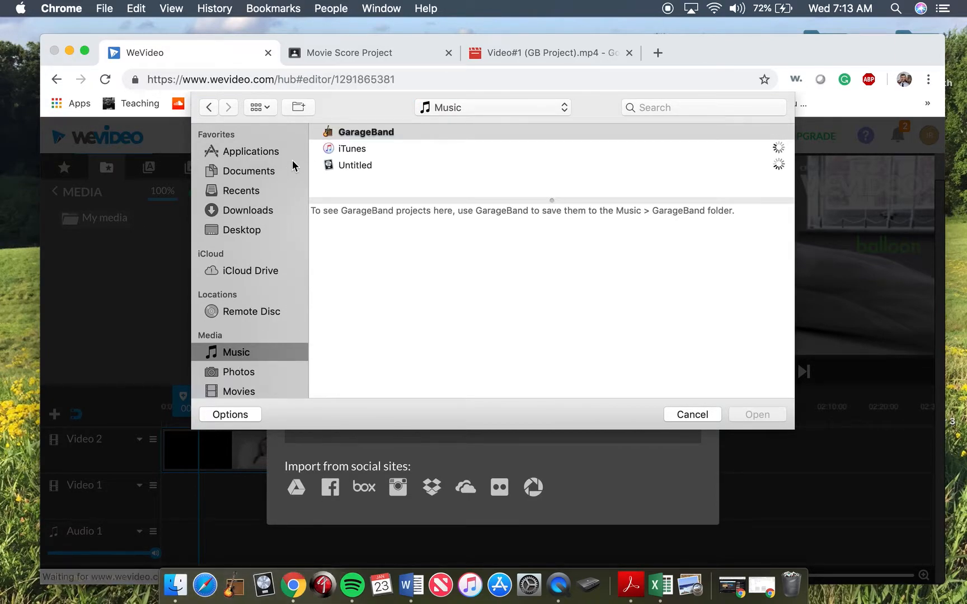
pyautogui.click(252, 231)
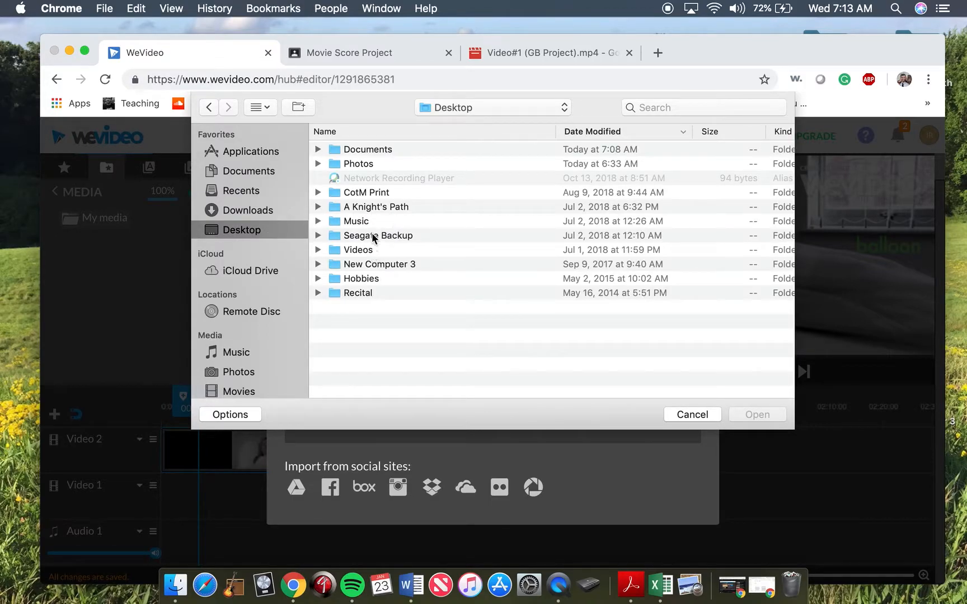
pyautogui.click(373, 223)
pyautogui.doubleClick(372, 222)
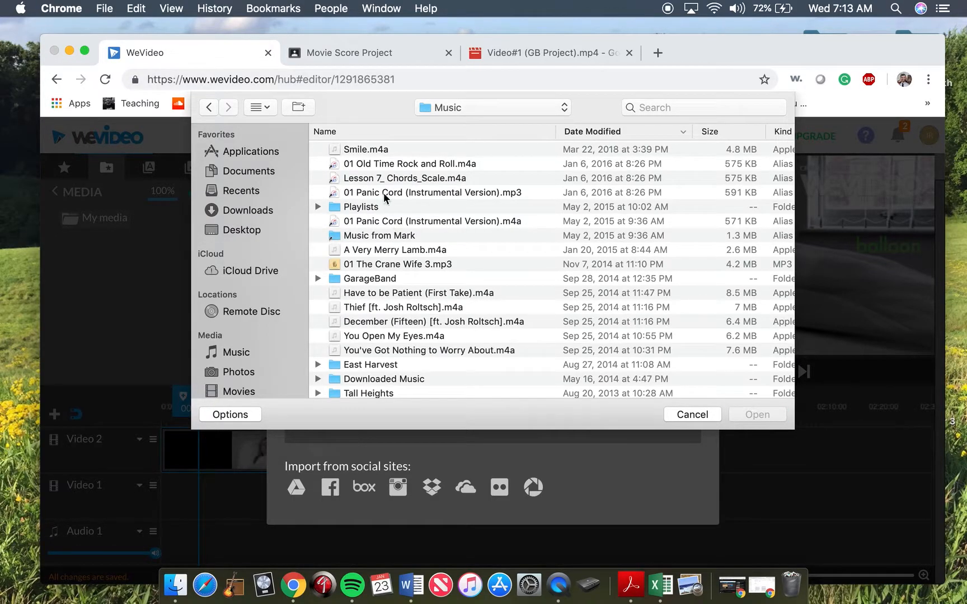
pyautogui.click(392, 164)
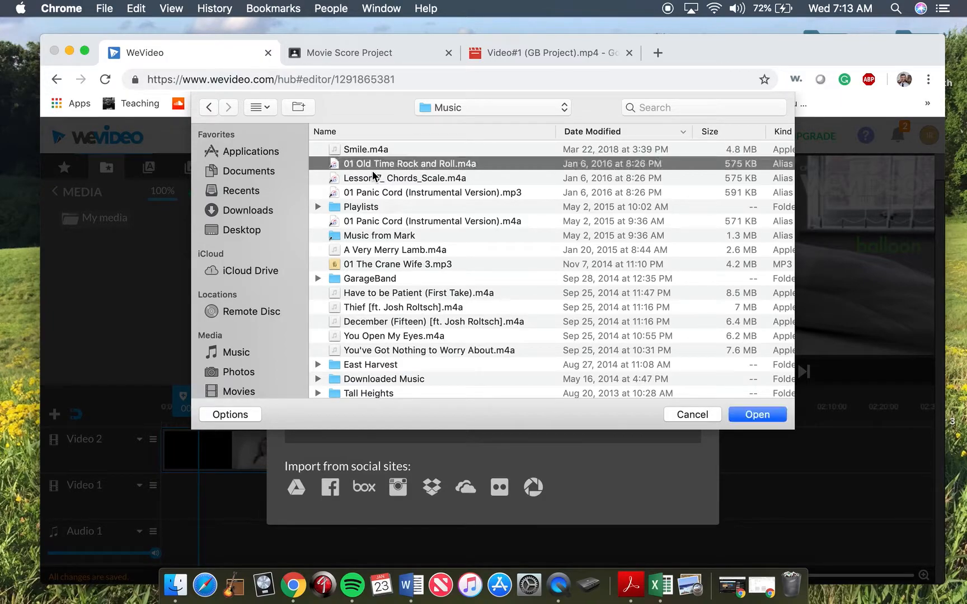
pyautogui.press('Return')
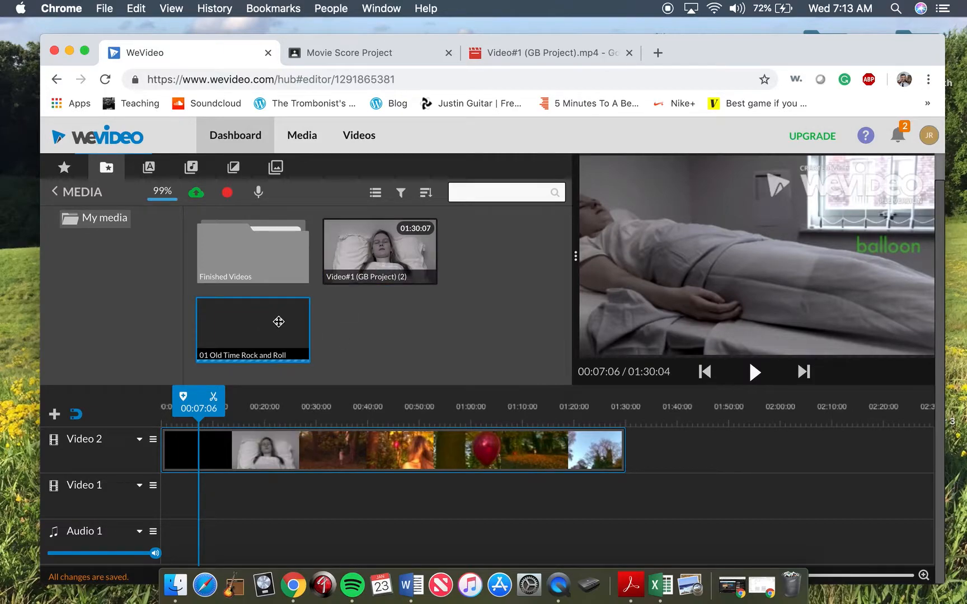
# Step: Try to place the imported 01 Old Time Rock and Roll clip on the timeline, dismissing any import notices
pyautogui.moveTo(278, 322); pyautogui.dragTo(248, 429)
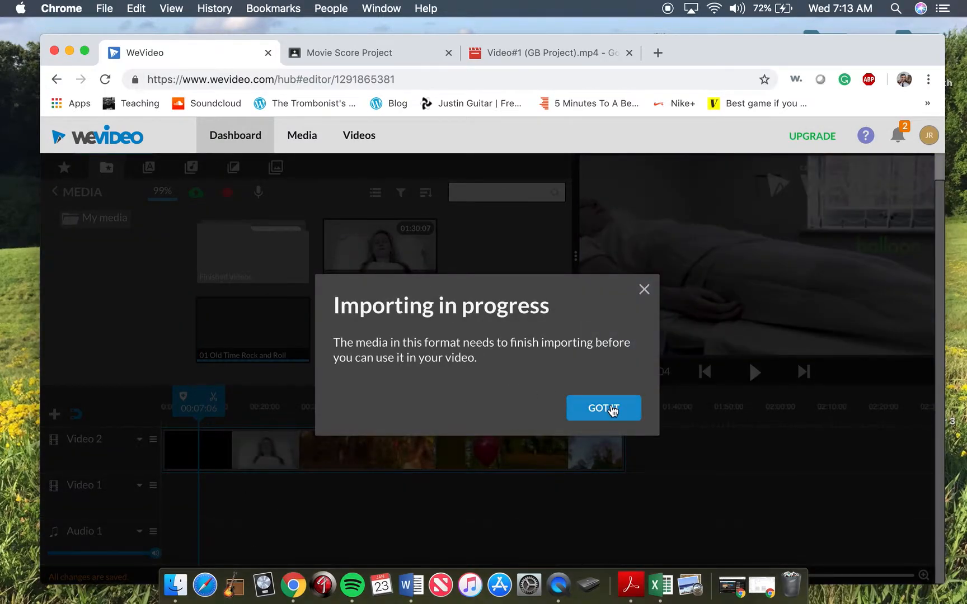
pyautogui.click(614, 409)
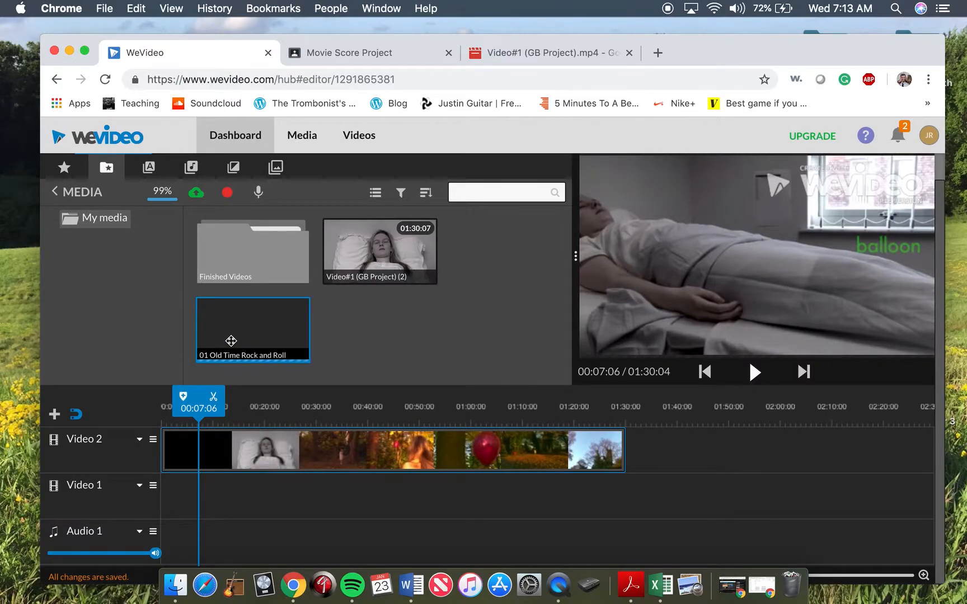
pyautogui.moveTo(230, 341); pyautogui.dragTo(192, 523)
pyautogui.click(582, 417)
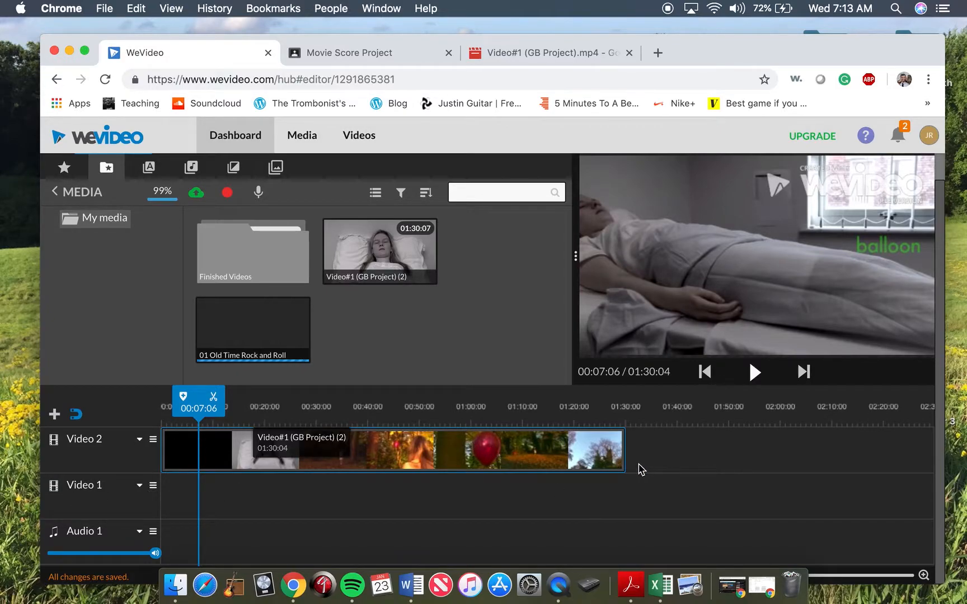
pyautogui.moveTo(259, 333); pyautogui.dragTo(252, 401)
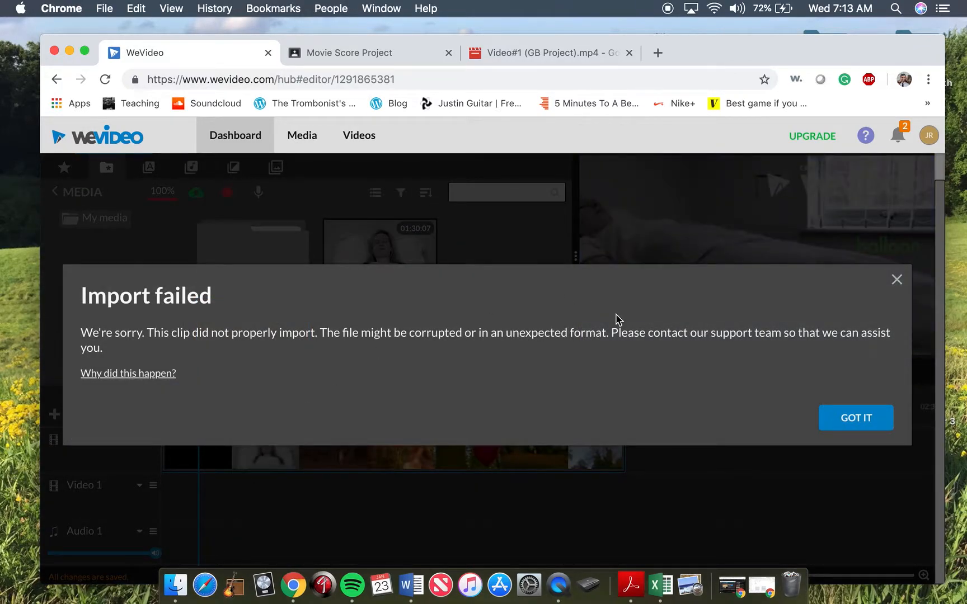
pyautogui.click(877, 419)
pyautogui.moveTo(287, 334); pyautogui.dragTo(271, 395)
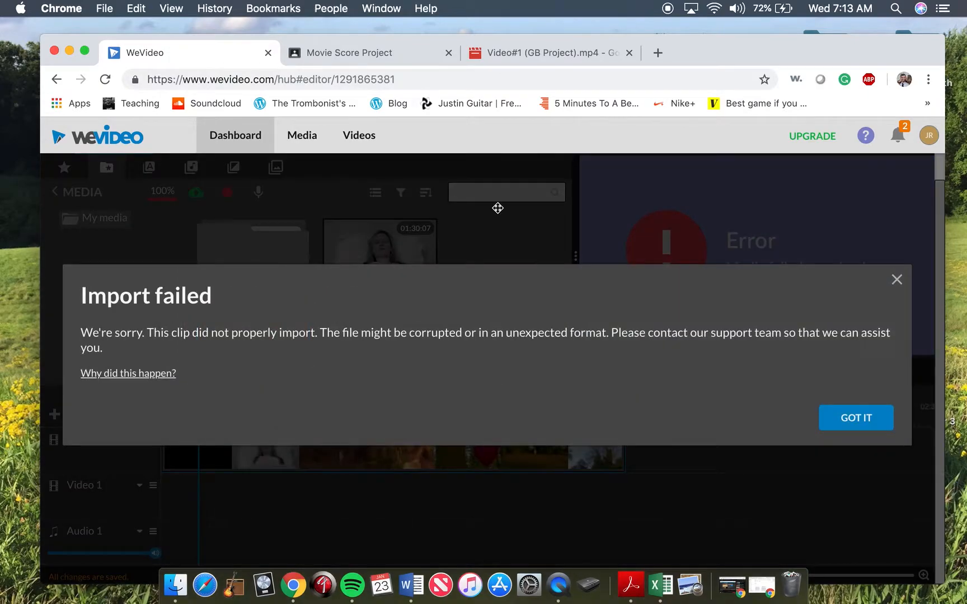
pyautogui.click(898, 285)
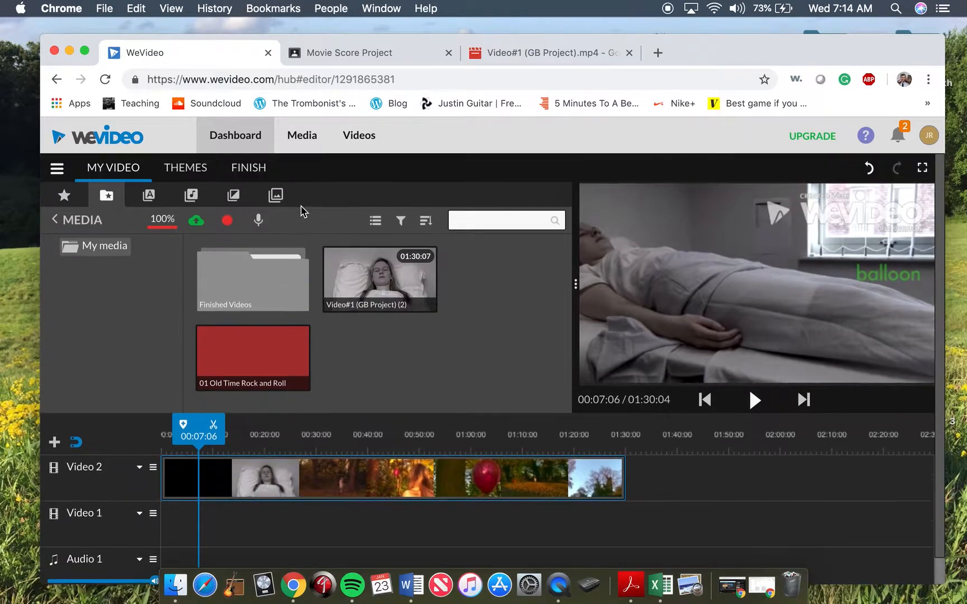
# Step: Start finishing the video and title it with the two last names joined by an underscore
pyautogui.click(251, 169)
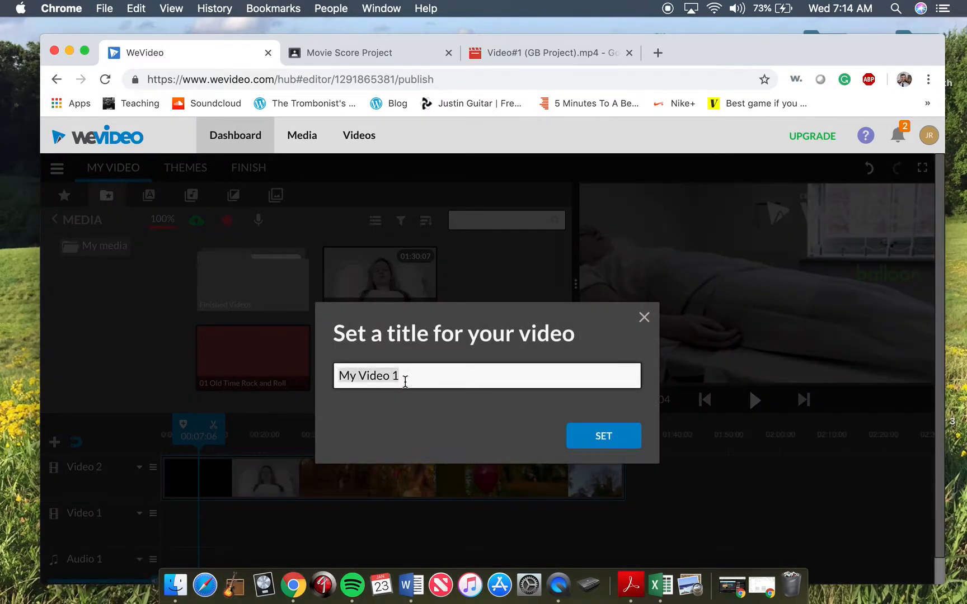
pyautogui.write('Roltsch_Roltsch')
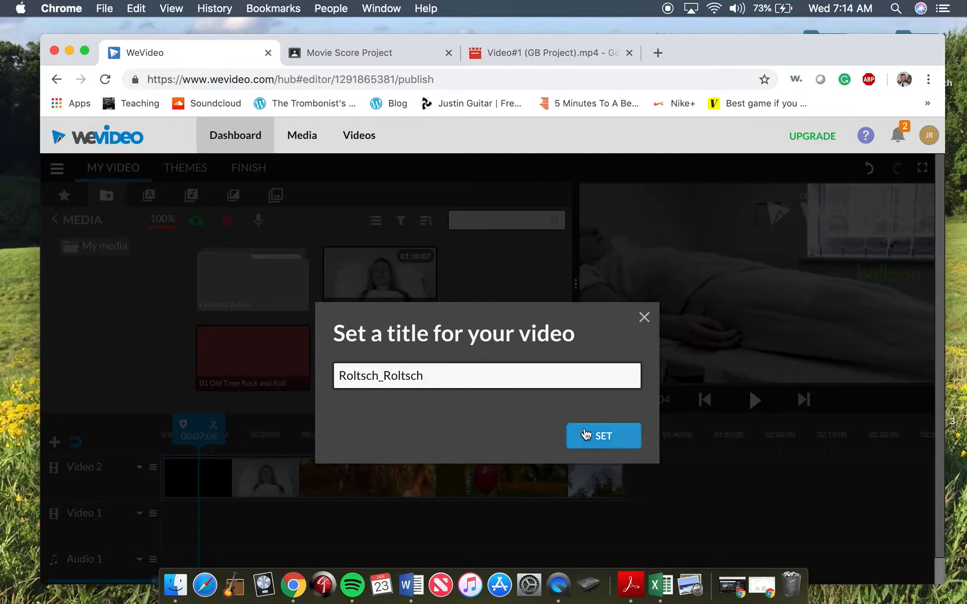
pyautogui.click(594, 432)
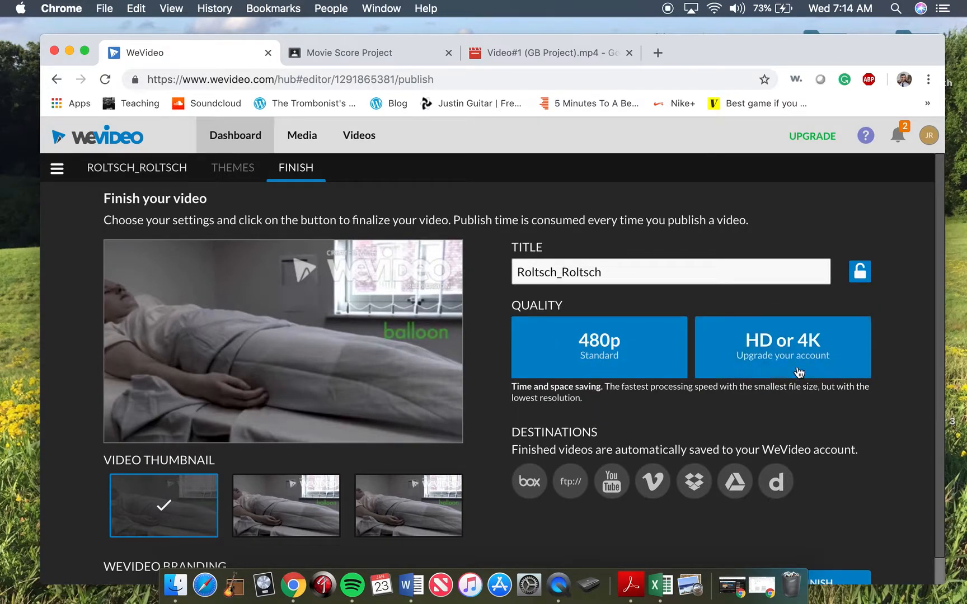
# Step: Add Google Drive as an export destination, allowing access with the school account, and publish the video
pyautogui.scroll(-1, 620, 399)
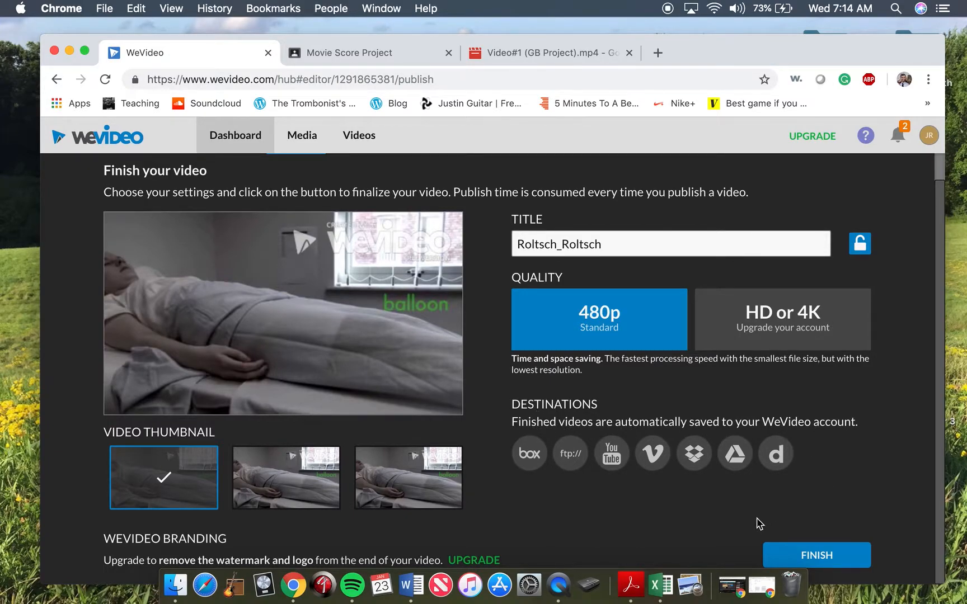
pyautogui.click(735, 455)
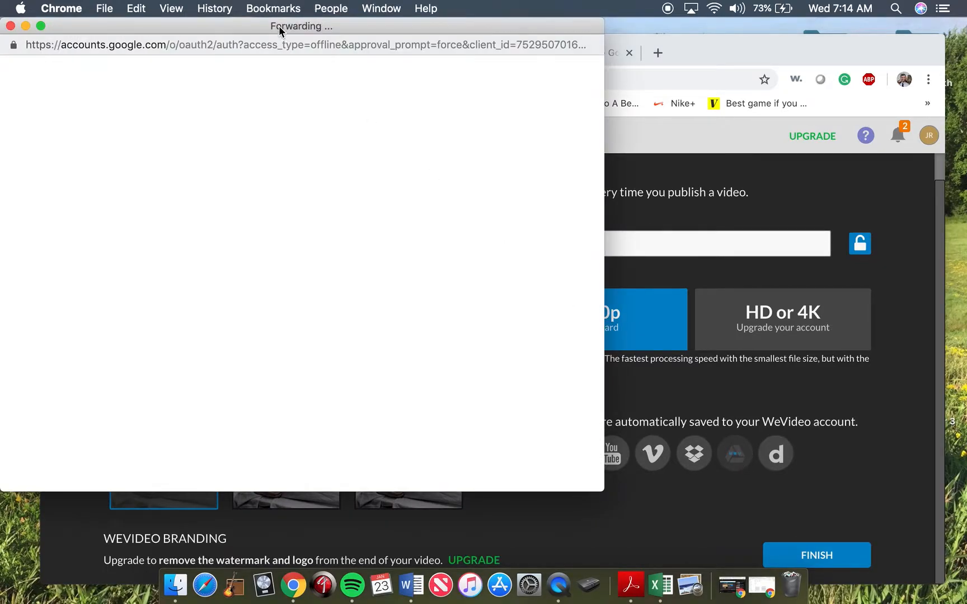
pyautogui.moveTo(282, 29); pyautogui.dragTo(320, 38)
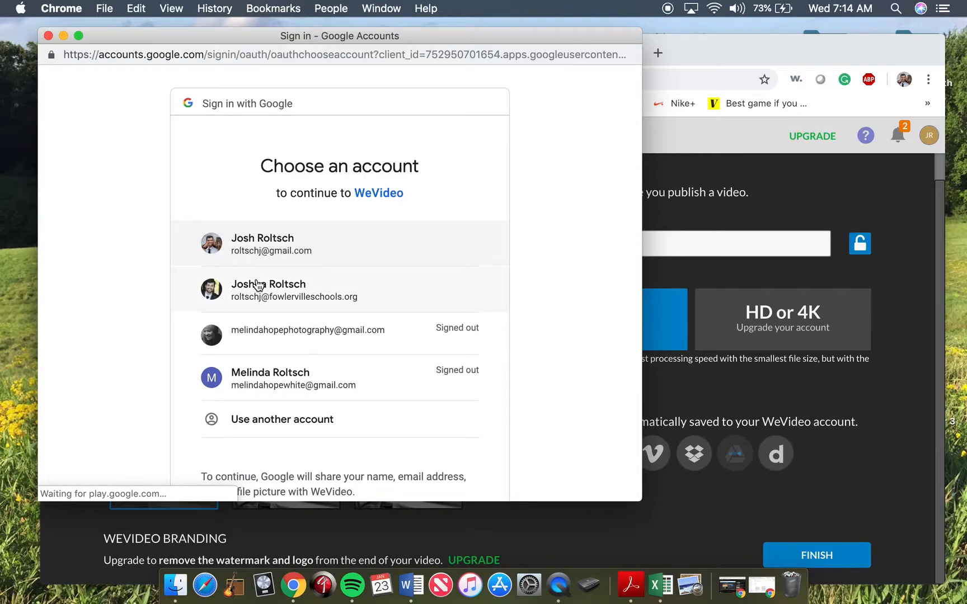
pyautogui.click(257, 284)
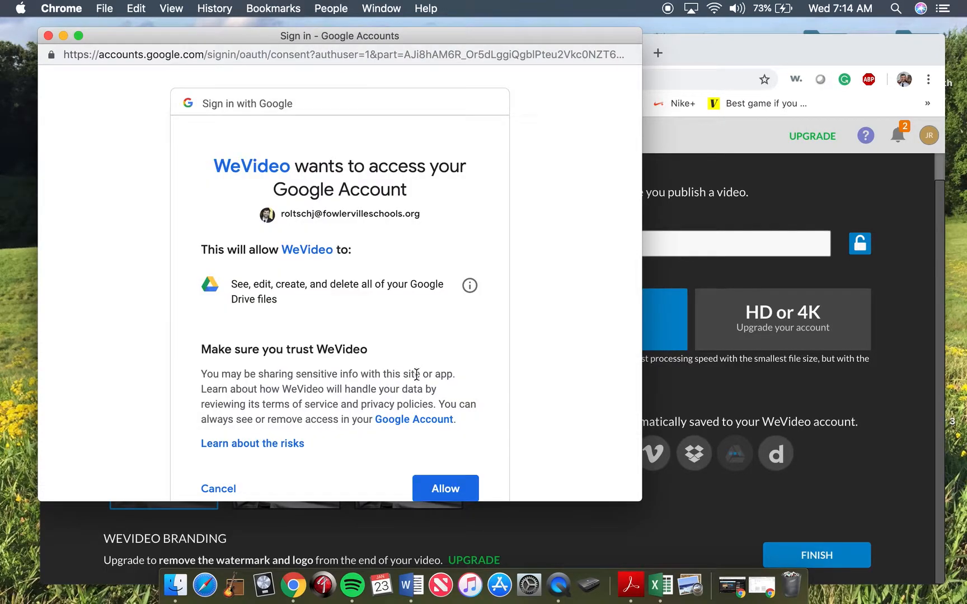
pyautogui.click(439, 489)
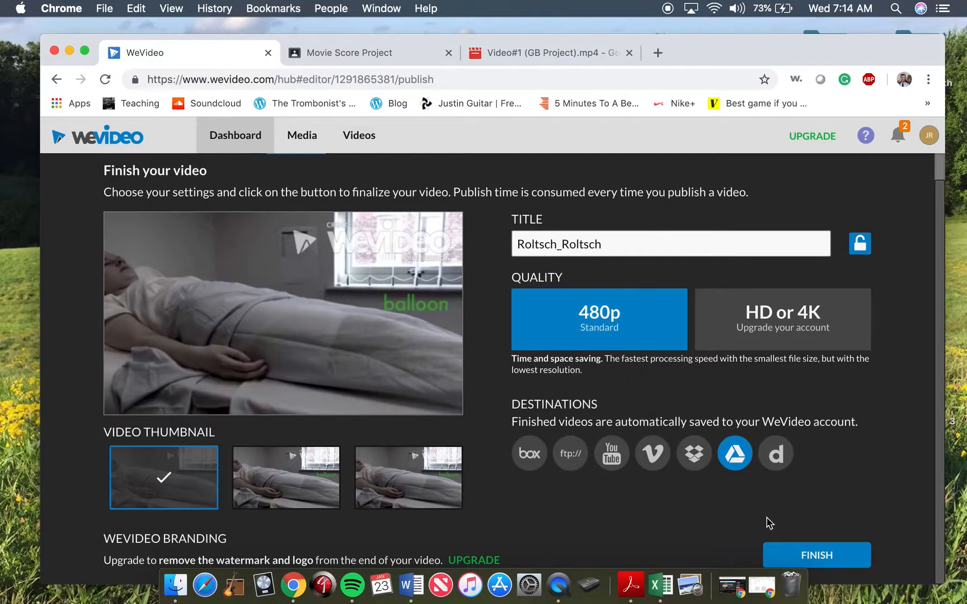
pyautogui.click(810, 557)
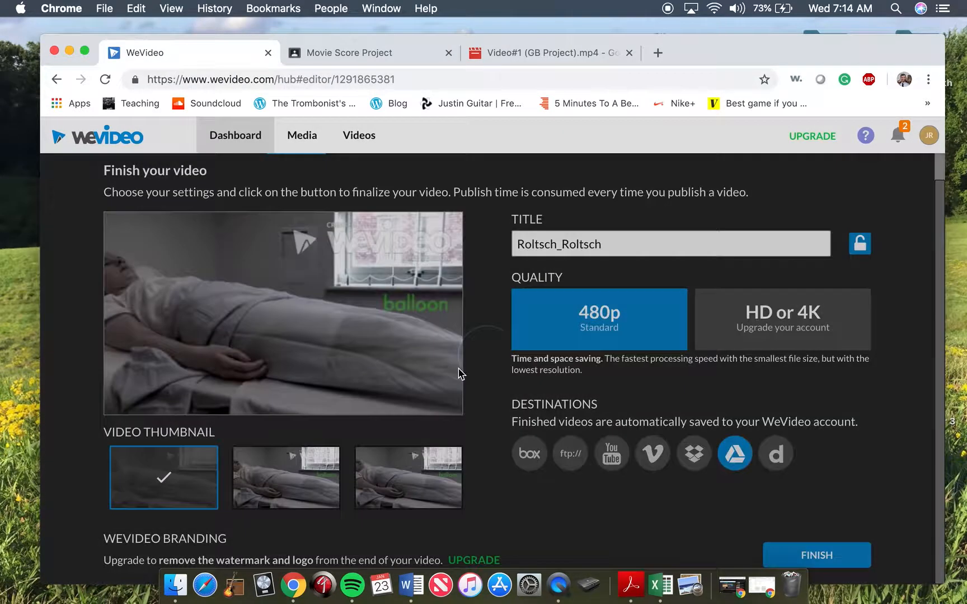